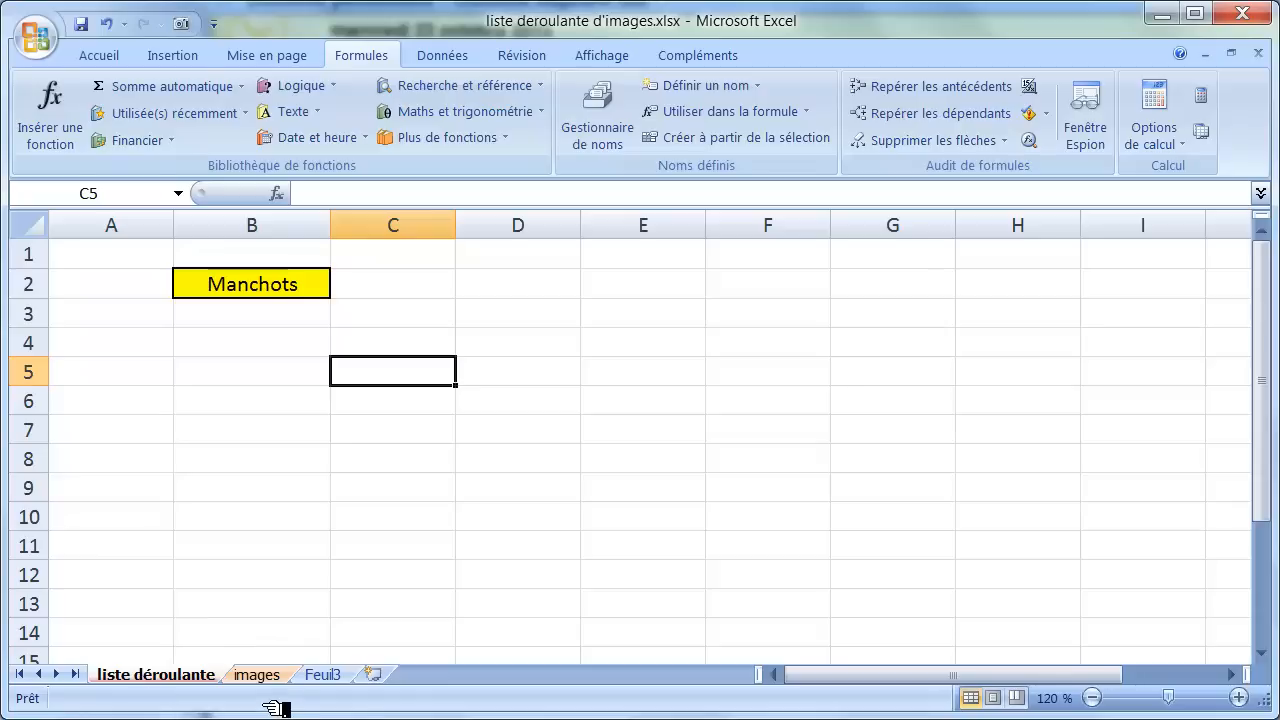
- Try the drop-down list in cell B2 by choosing Tulipes, and leave it set to Phare
{"action": "left_click", "coordinate": [266, 292]}
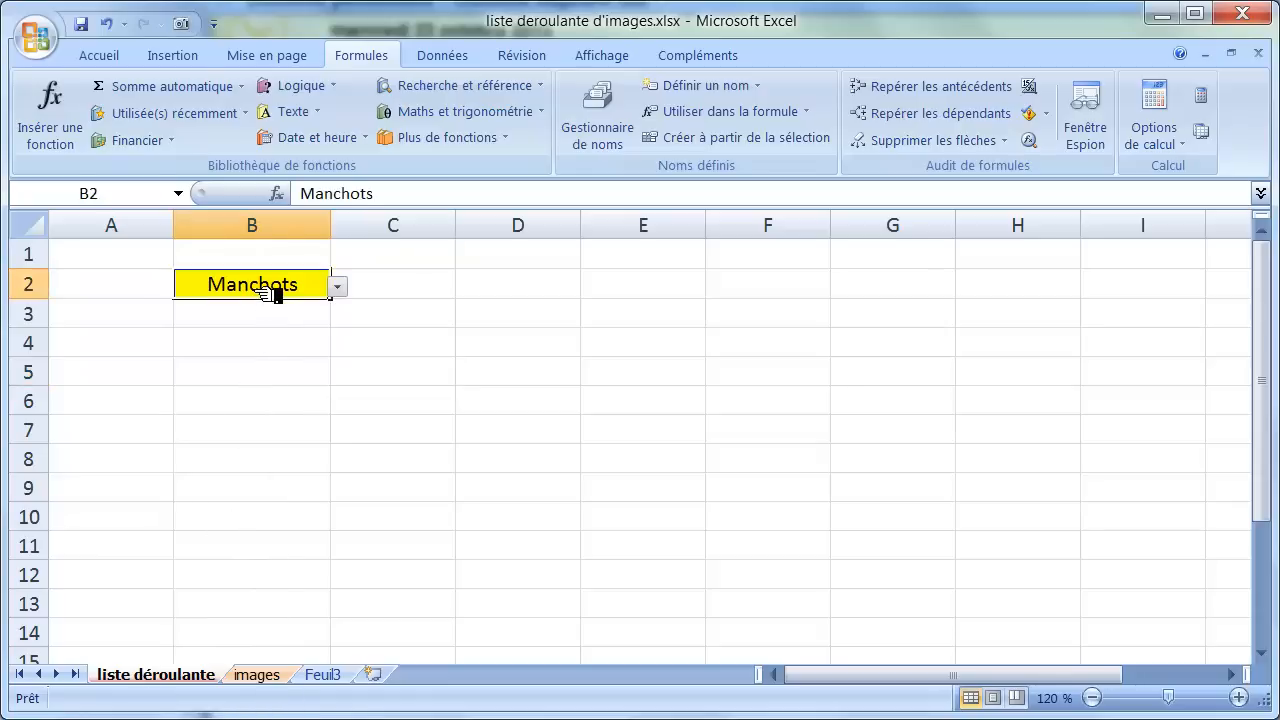
{"action": "left_click", "coordinate": [338, 287]}
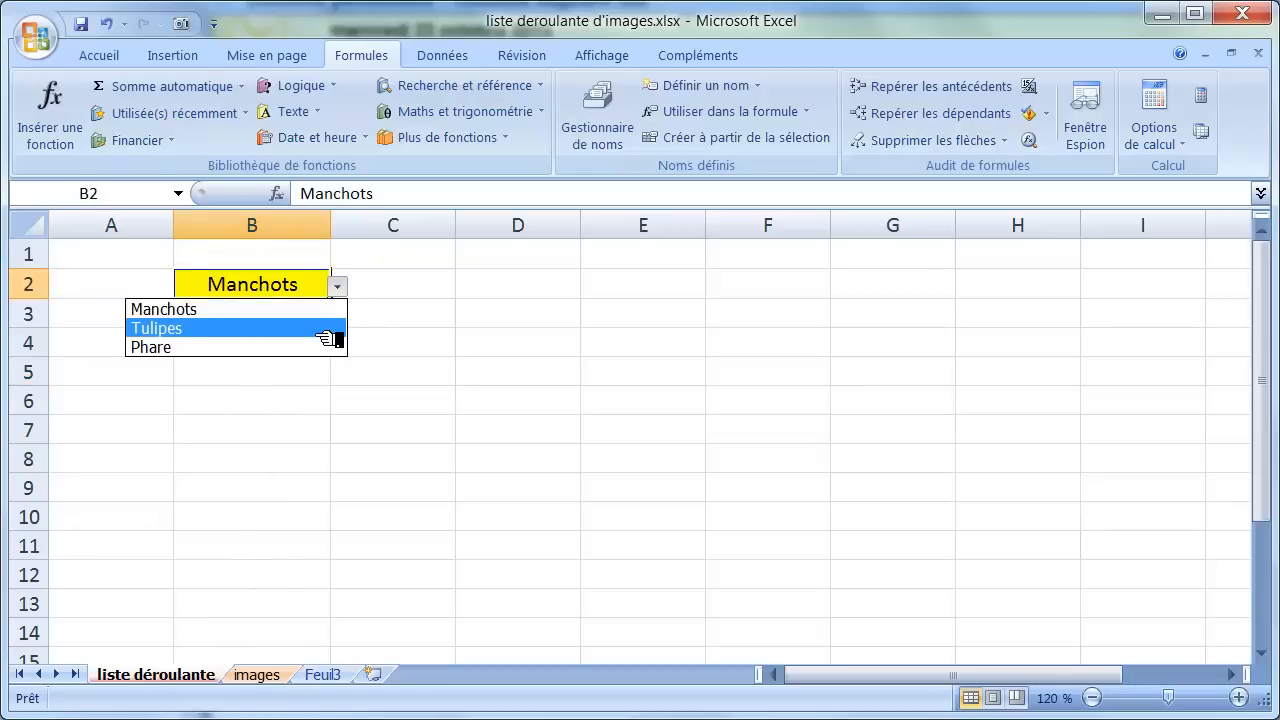
{"action": "left_click", "coordinate": [326, 331]}
{"action": "left_click", "coordinate": [338, 287]}
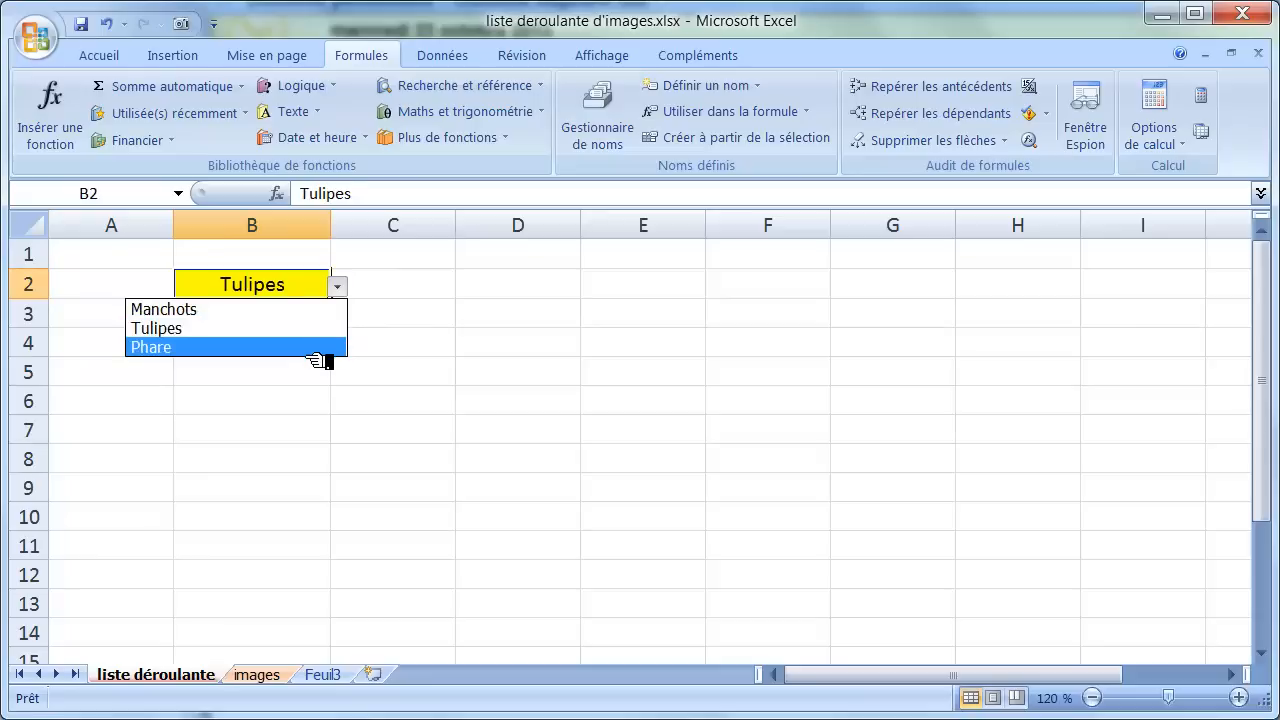
{"action": "left_click", "coordinate": [316, 347]}
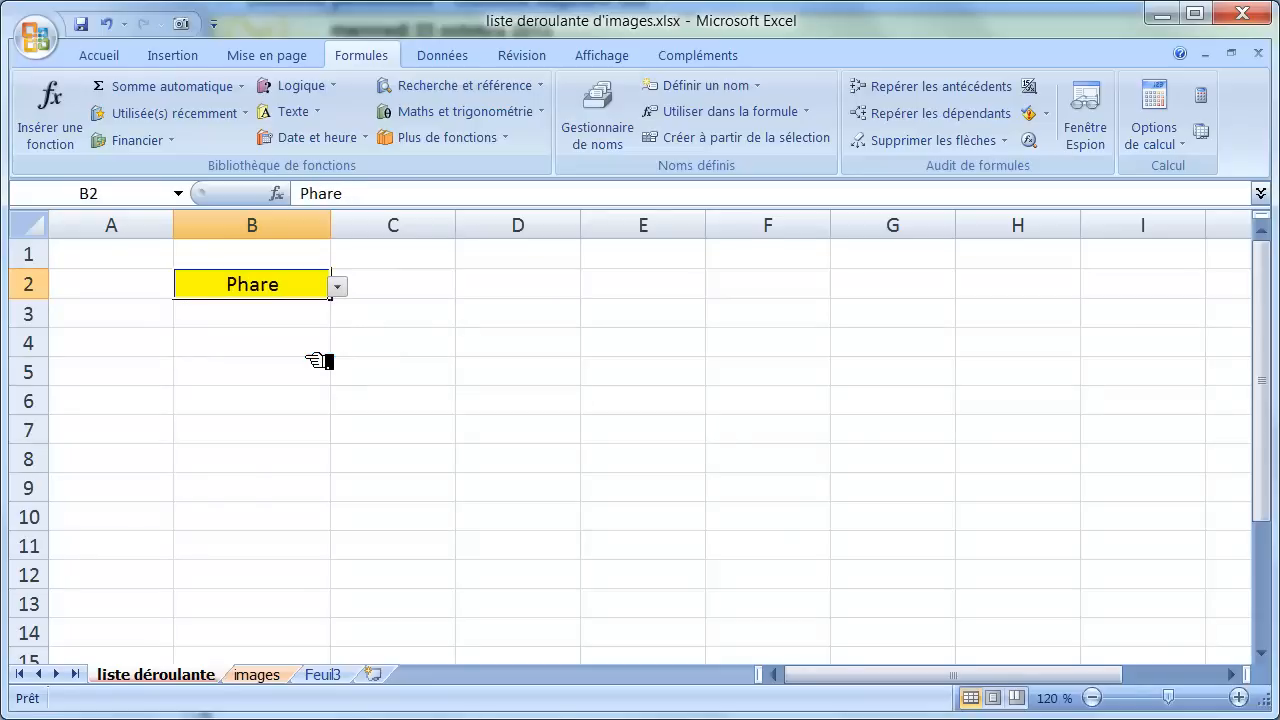
{"action": "left_click", "coordinate": [572, 405]}
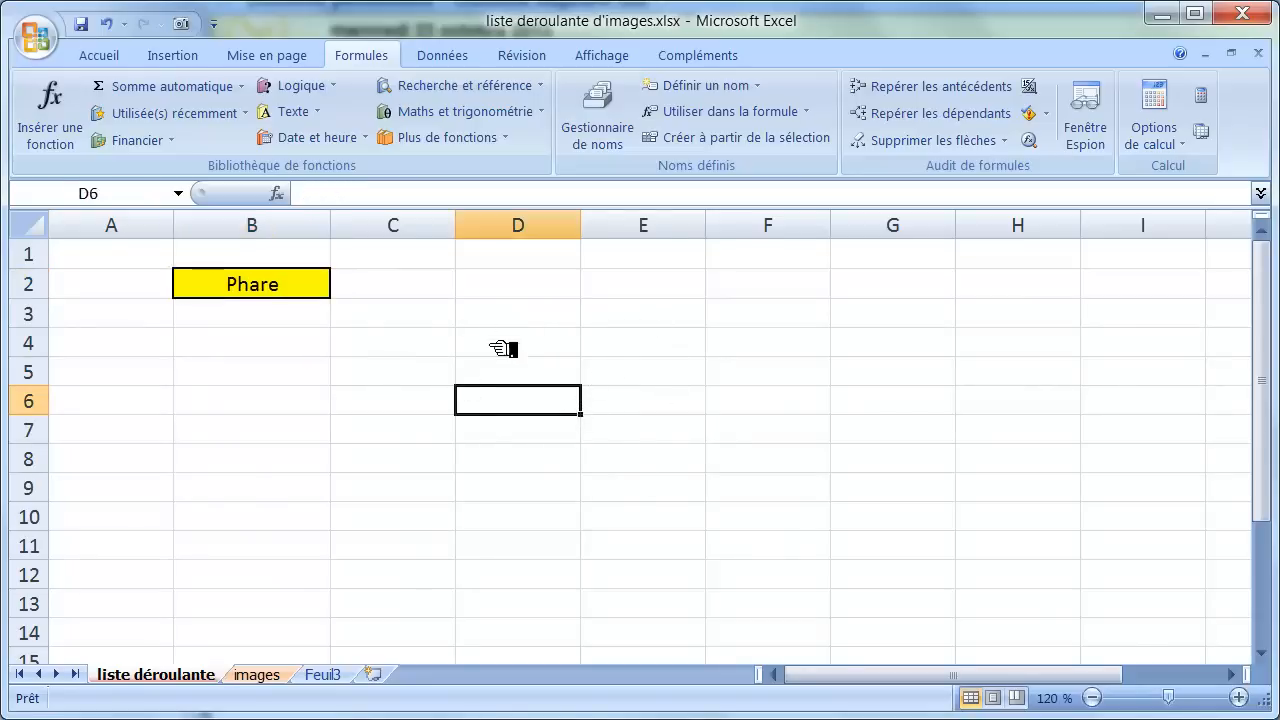
- Examine the names and pictures on the images sheet, and return to cell C5 of the liste déroulante sheet
{"action": "left_click", "coordinate": [291, 297]}
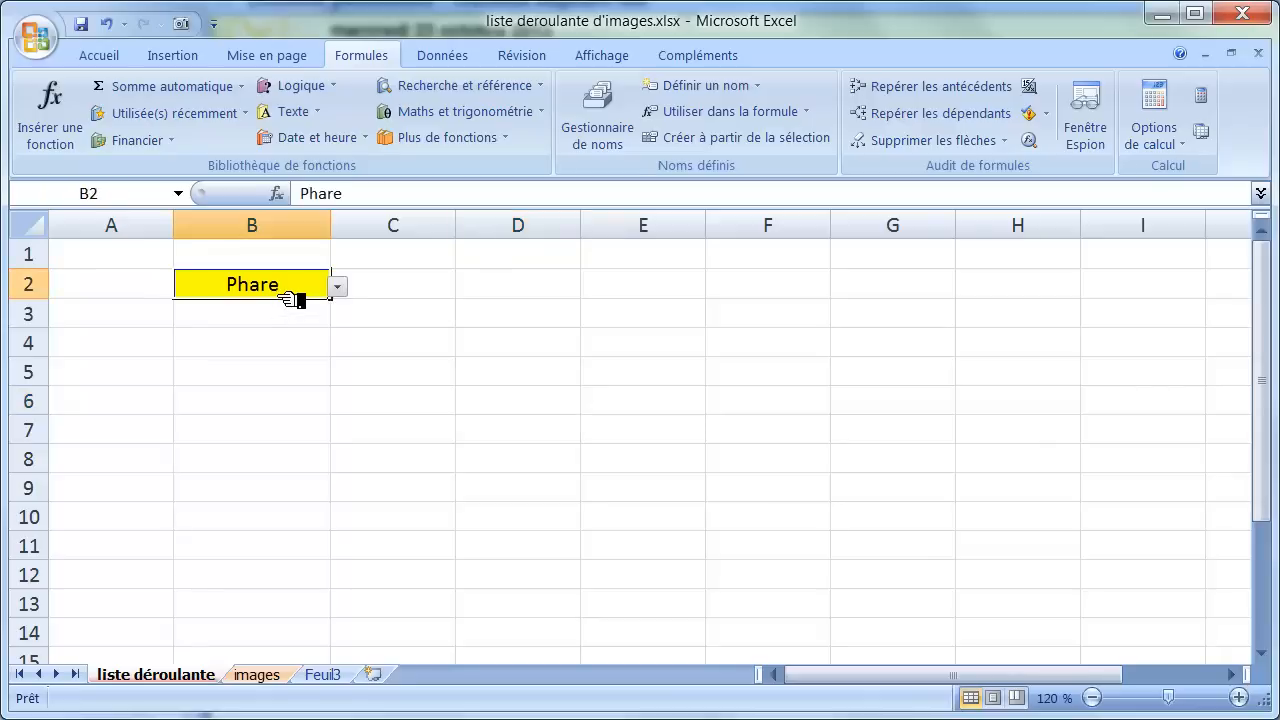
{"action": "left_click", "coordinate": [258, 676]}
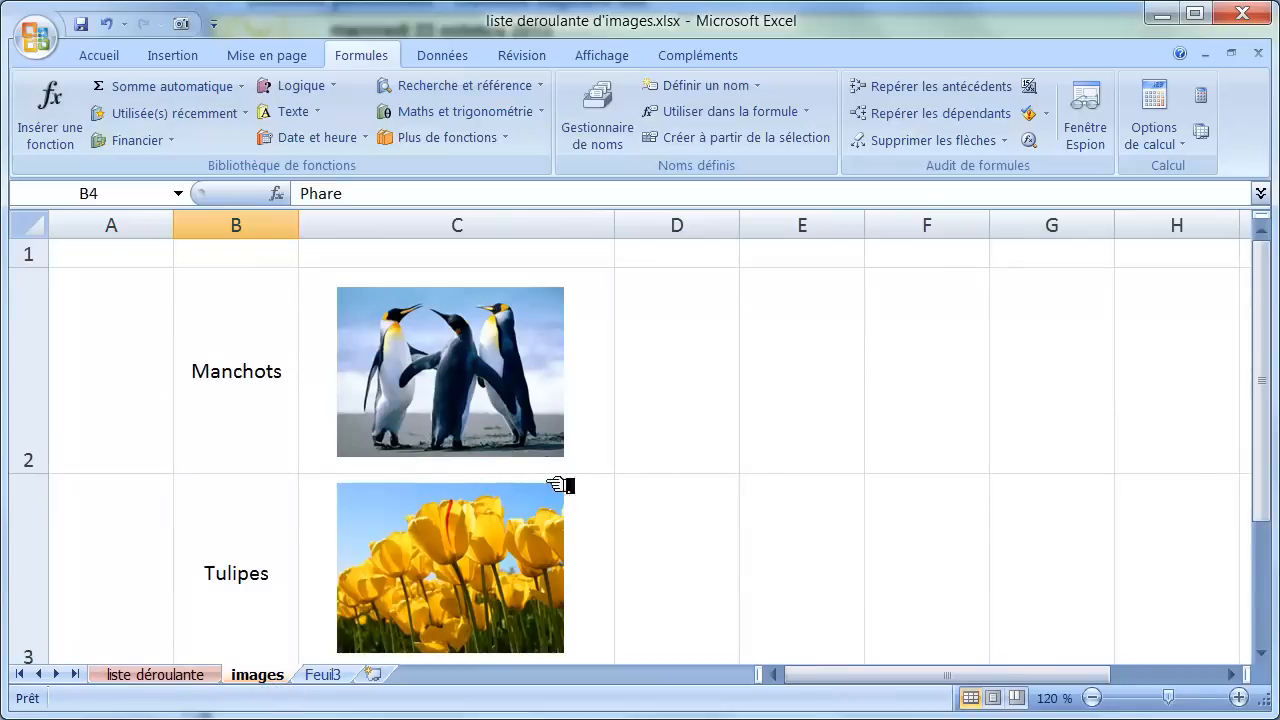
{"action": "mouse_move", "coordinate": [1266, 277]}
{"action": "left_mouse_down"}
{"action": "mouse_move", "coordinate": [1266, 350]}
{"action": "mouse_move", "coordinate": [1266, 277]}
{"action": "mouse_move", "coordinate": [1255, 277]}
{"action": "left_mouse_up"}
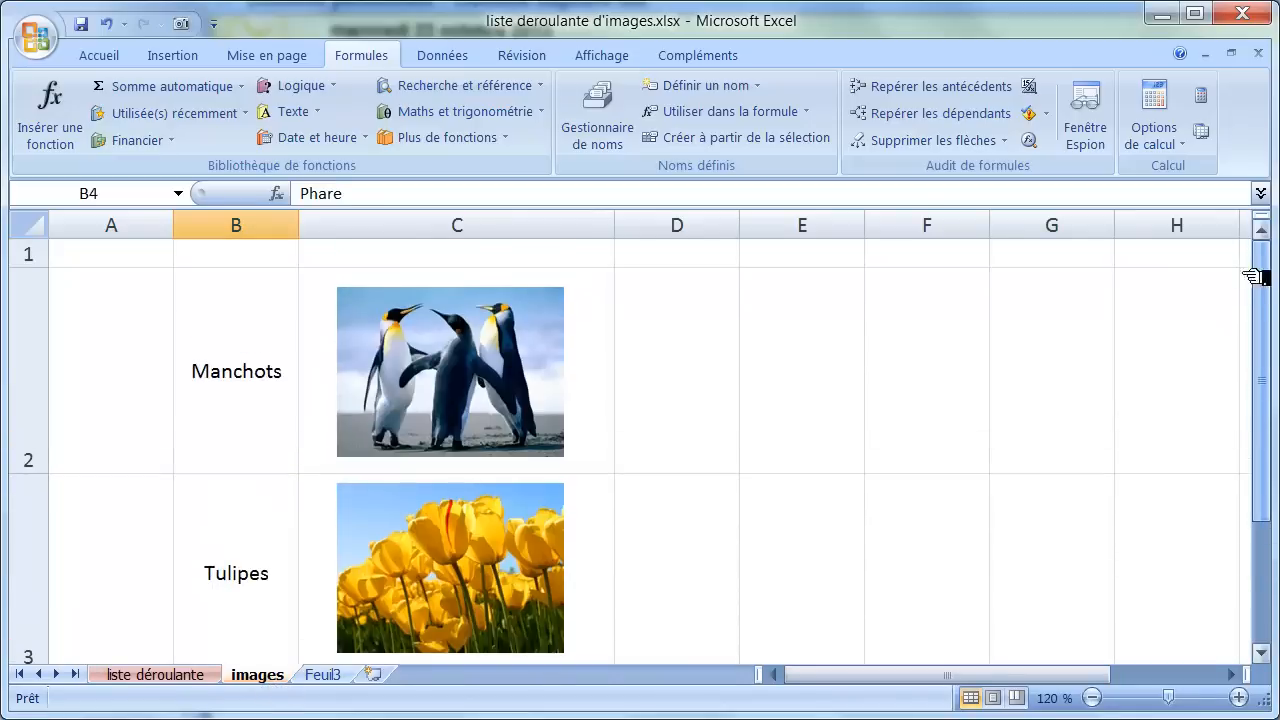
{"action": "left_click", "coordinate": [155, 675]}
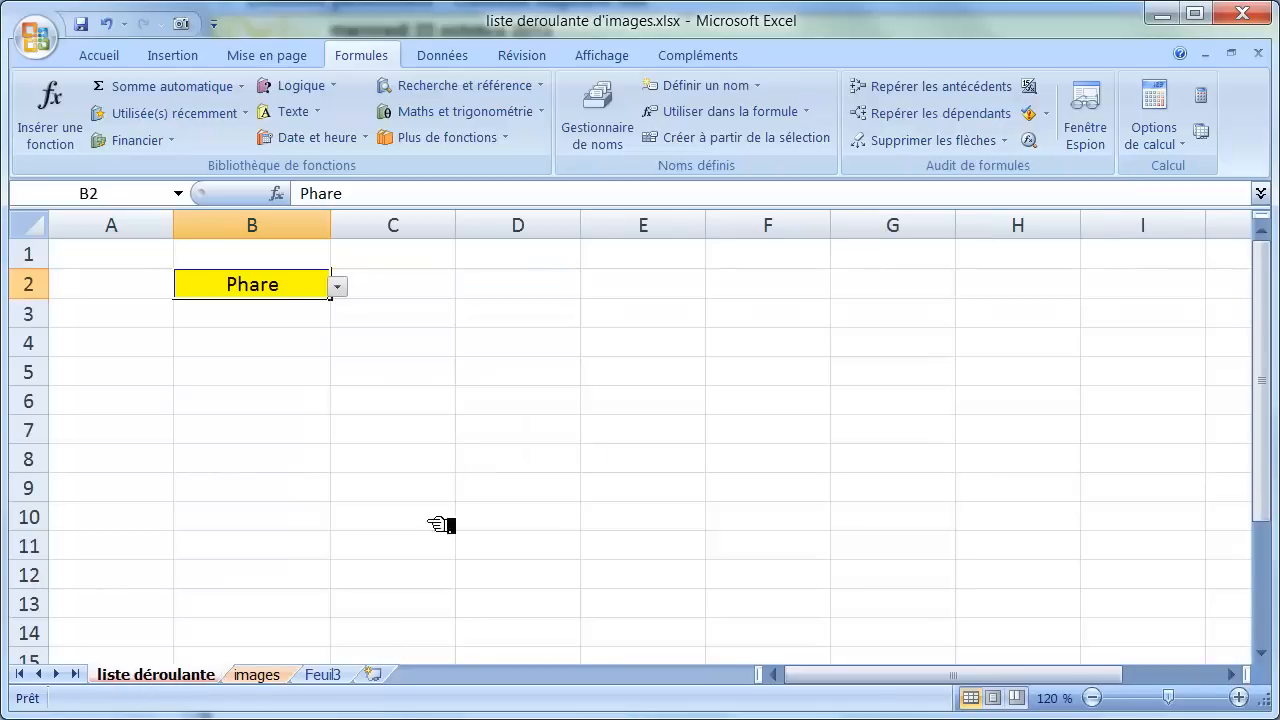
{"action": "left_click", "coordinate": [421, 377]}
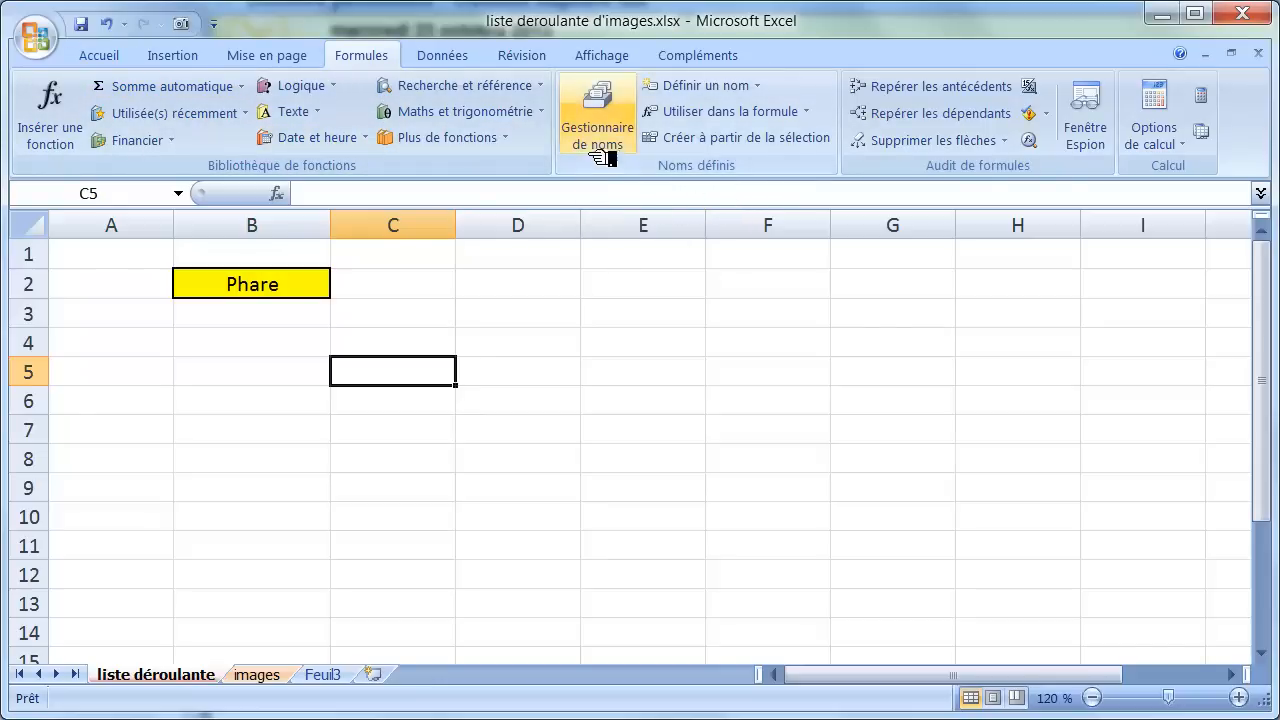
- Start a new workbook-level defined name called liste02
{"action": "left_click", "coordinate": [627, 143]}
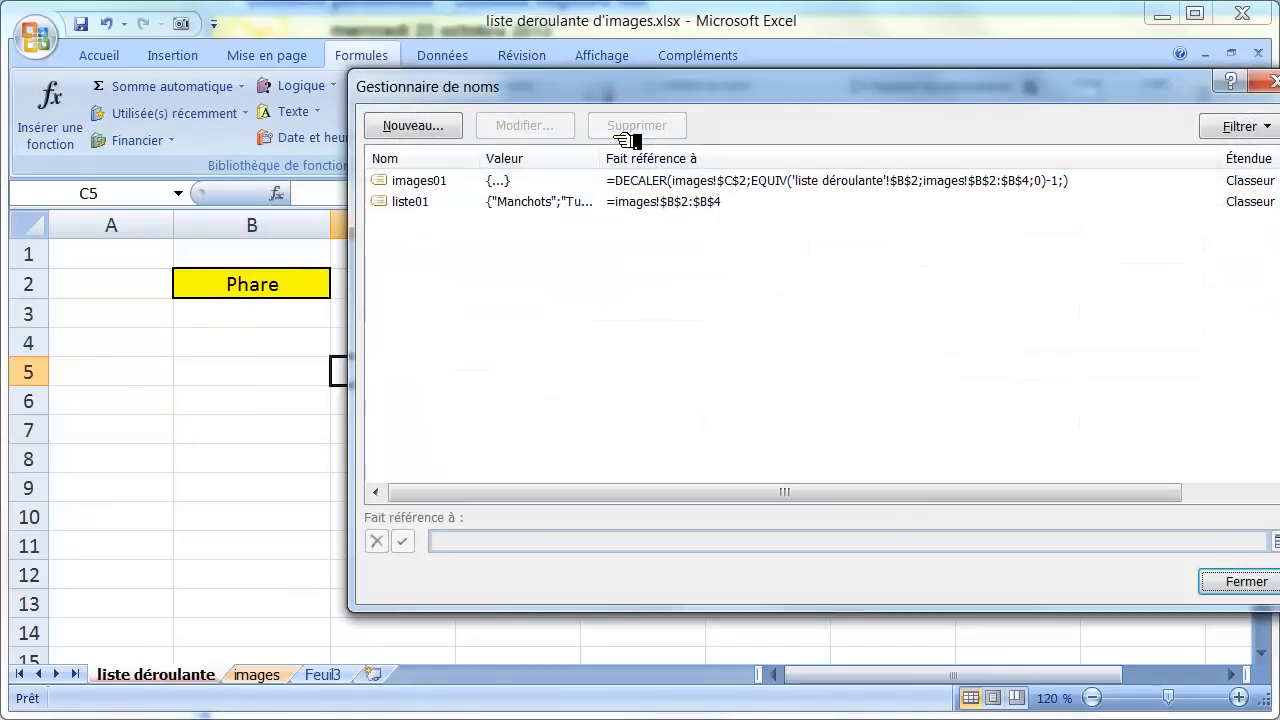
{"action": "left_click", "coordinate": [413, 126]}
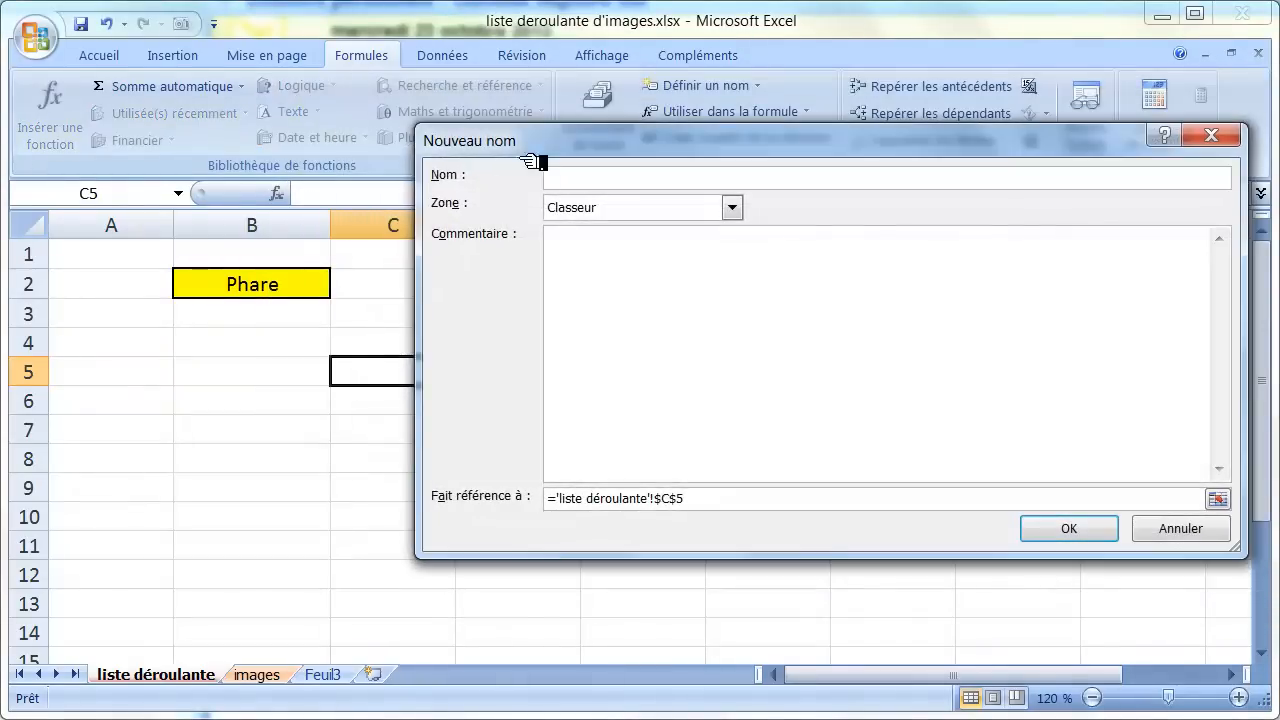
{"action": "left_click_drag", "start_coordinate": [532, 162], "coordinate": [530, 191]}
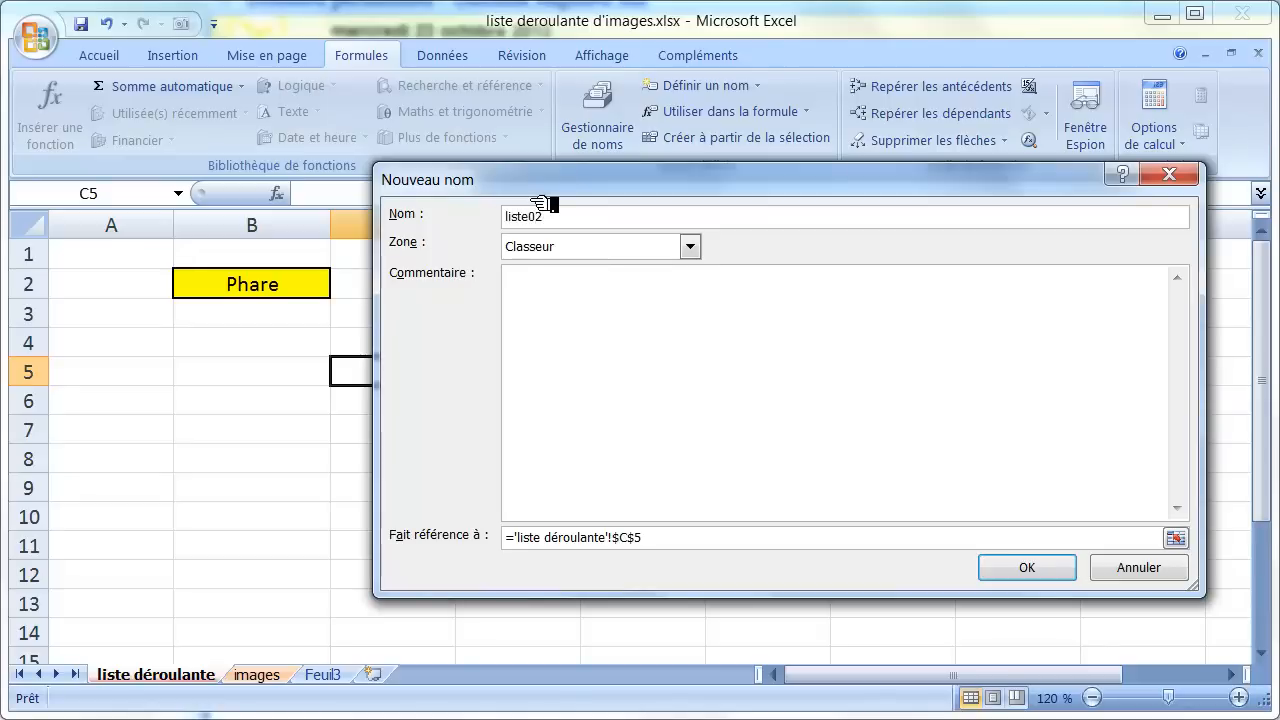
- Make liste02 refer to =images!$B$2:$B$4, save it and close the name manager
{"action": "left_click_drag", "start_coordinate": [684, 540], "coordinate": [420, 538]}
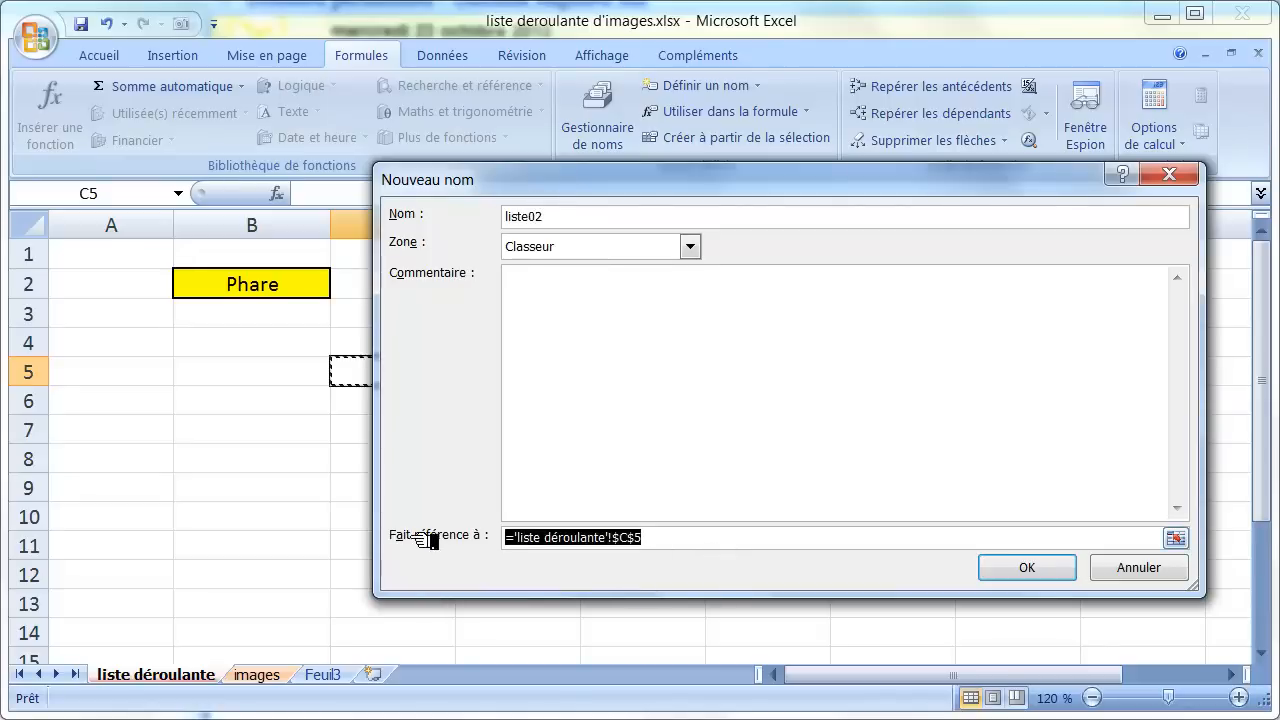
{"action": "left_click_drag", "start_coordinate": [494, 197], "coordinate": [355, 99]}
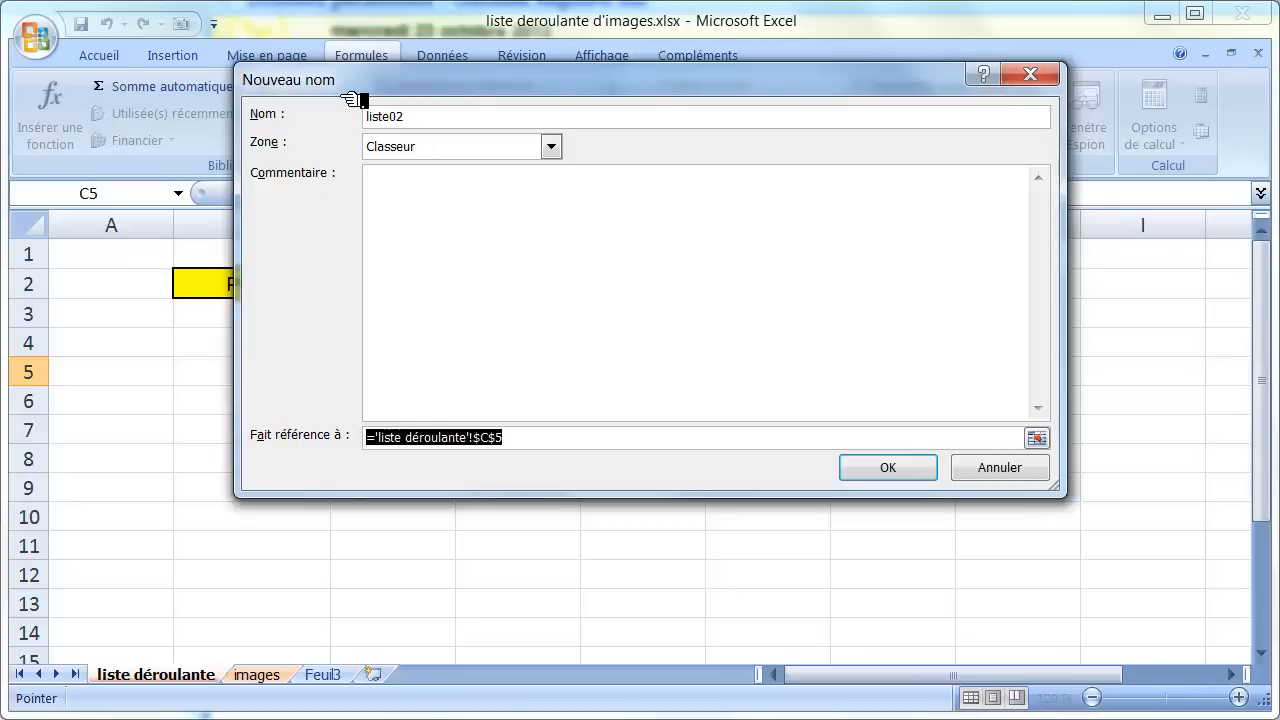
{"action": "type", "text": "="}
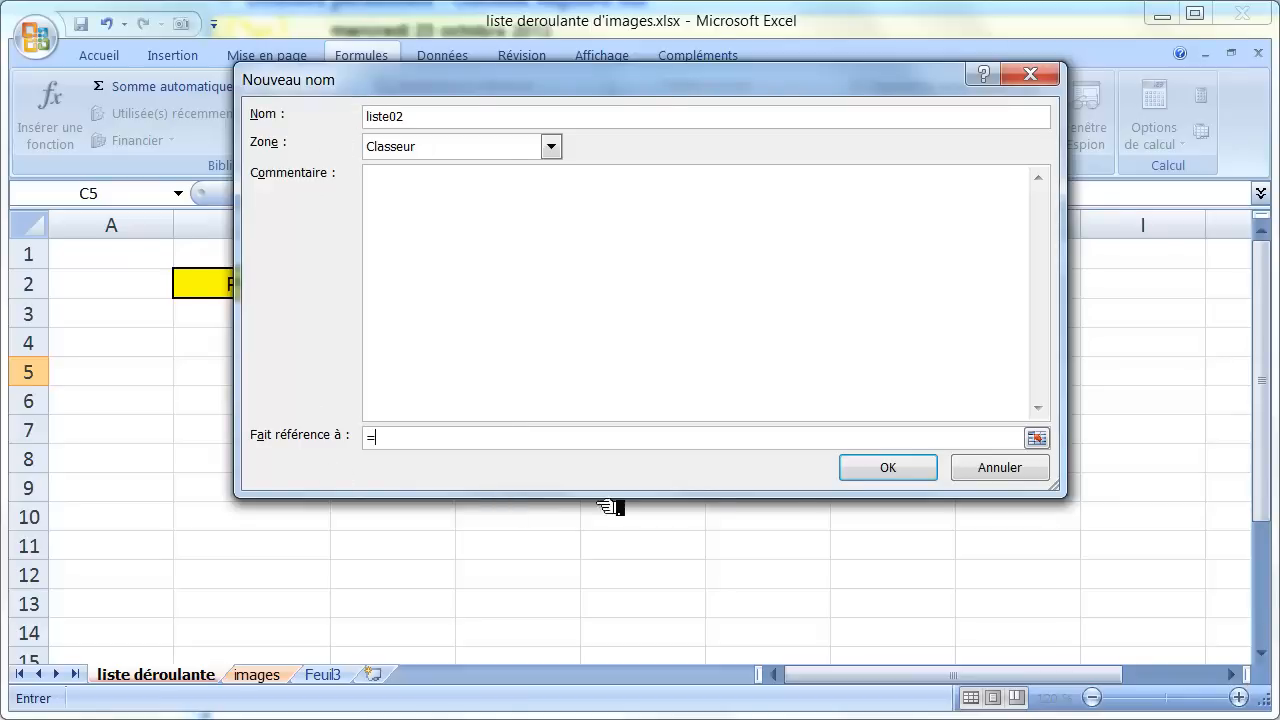
{"action": "left_click", "coordinate": [1036, 438]}
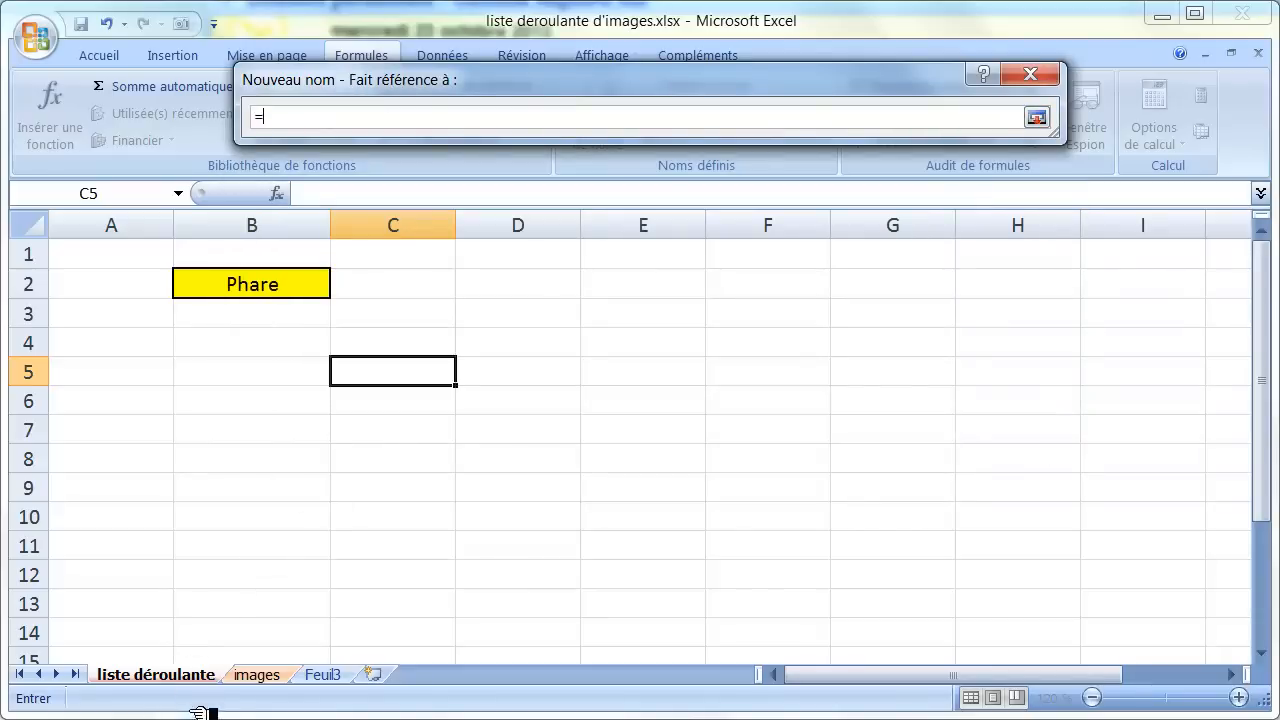
{"action": "left_click", "coordinate": [268, 678]}
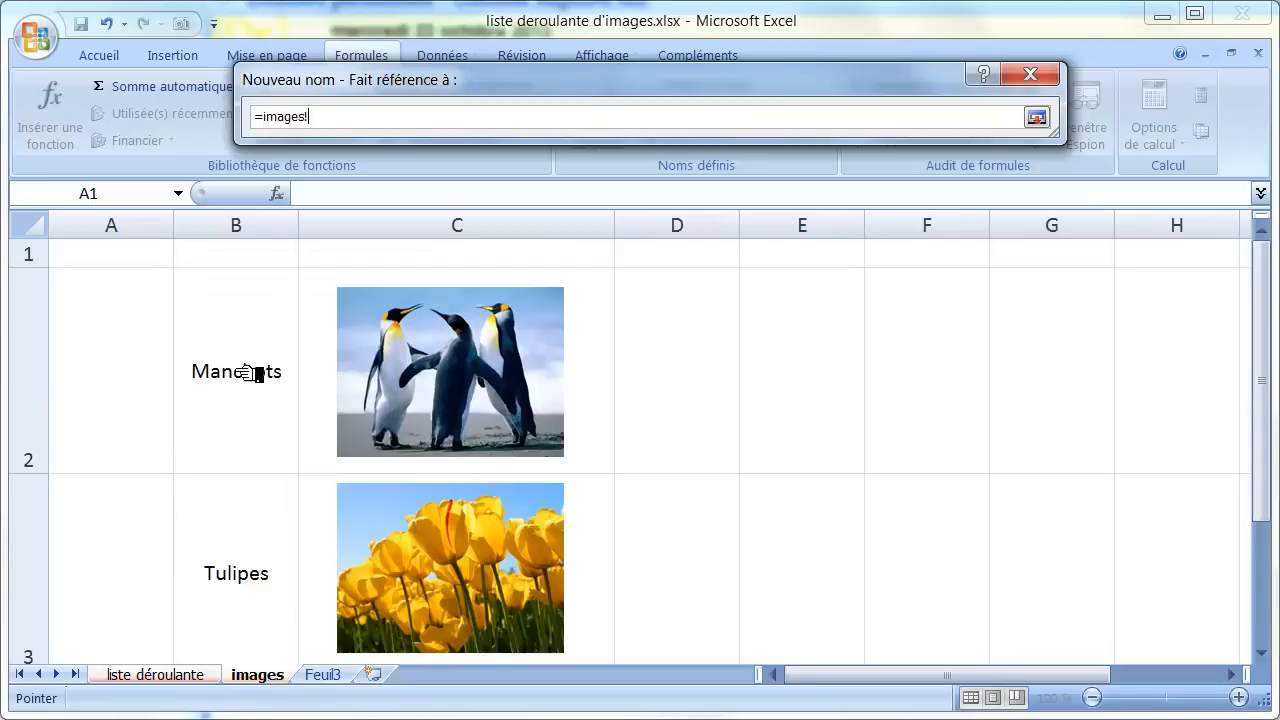
{"action": "left_click_drag", "start_coordinate": [248, 372], "coordinate": [274, 397]}
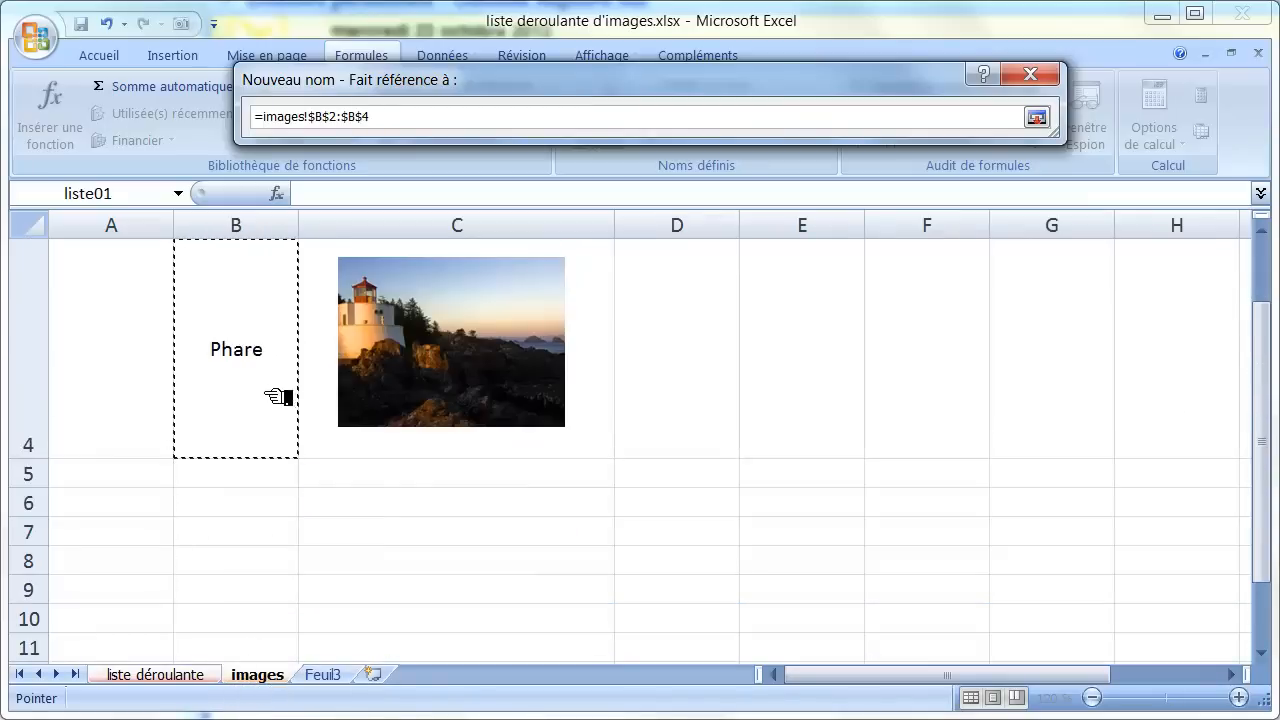
{"action": "scroll", "coordinate": [260, 440], "scroll_direction": "up", "scroll_amount": 1}
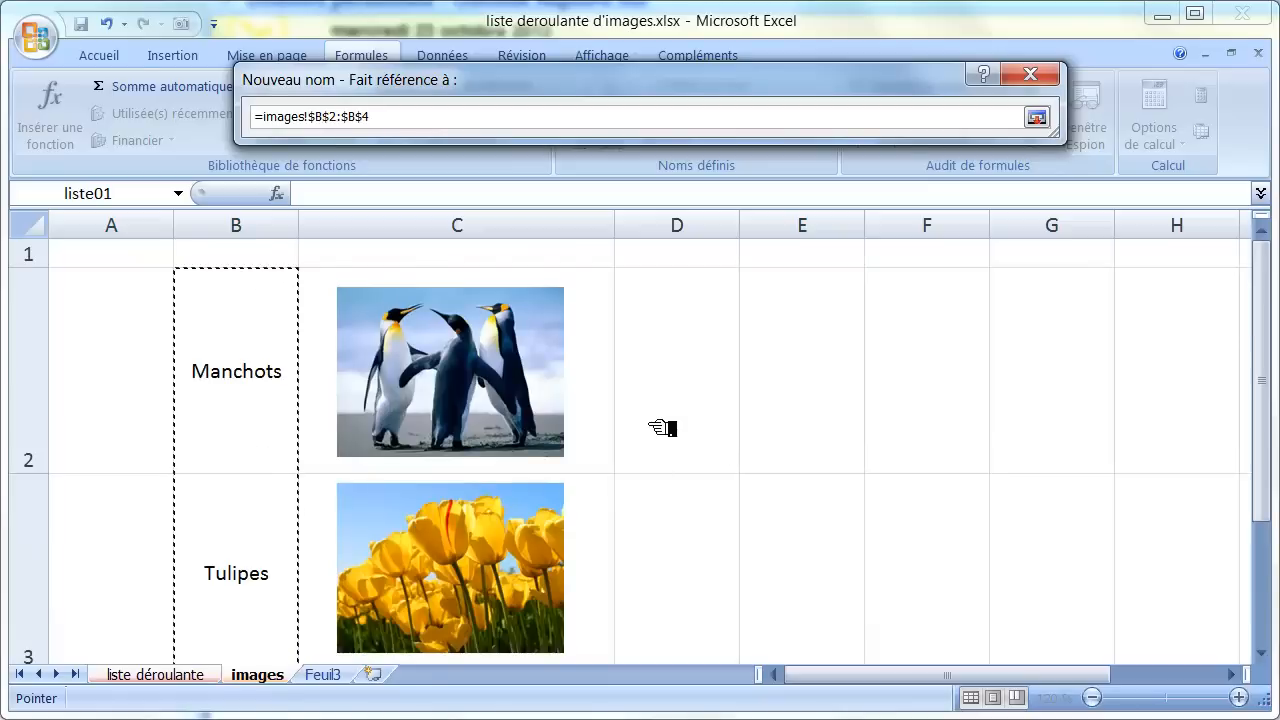
{"action": "left_click", "coordinate": [1037, 119]}
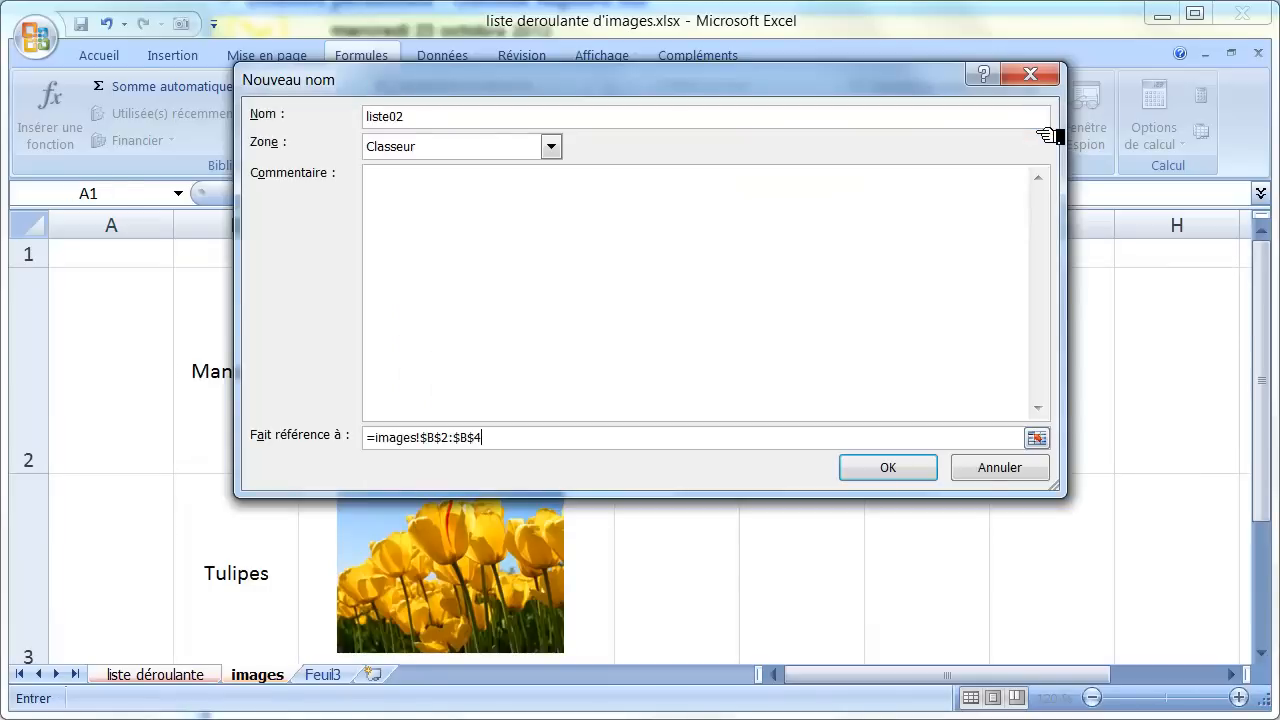
{"action": "left_click", "coordinate": [893, 470]}
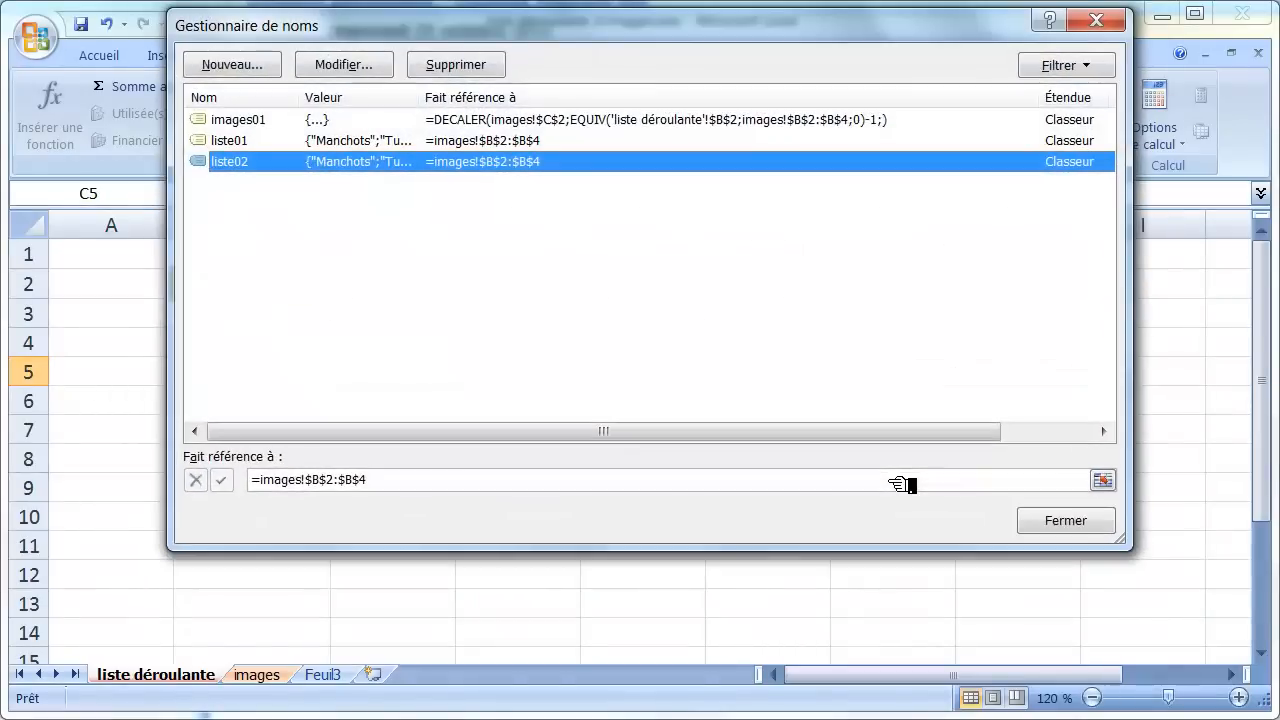
{"action": "left_click", "coordinate": [1068, 529]}
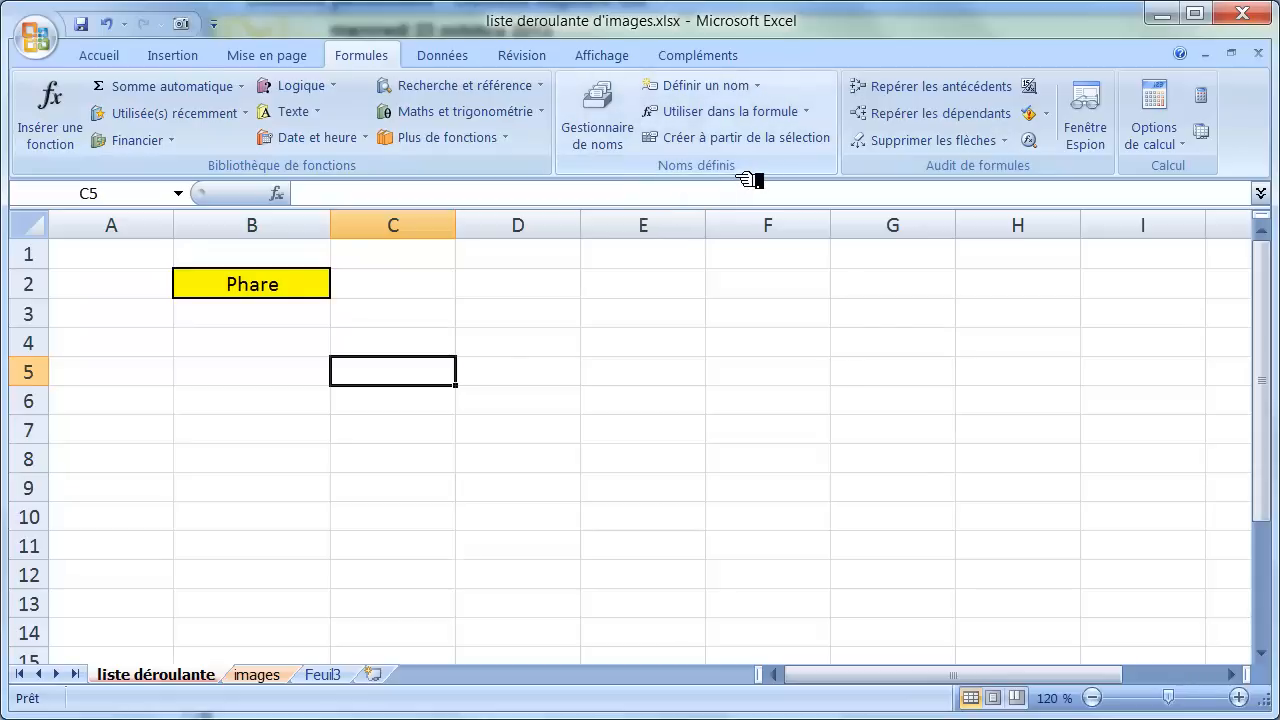
- Start another workbook-level defined name called images02
{"action": "left_click", "coordinate": [632, 135]}
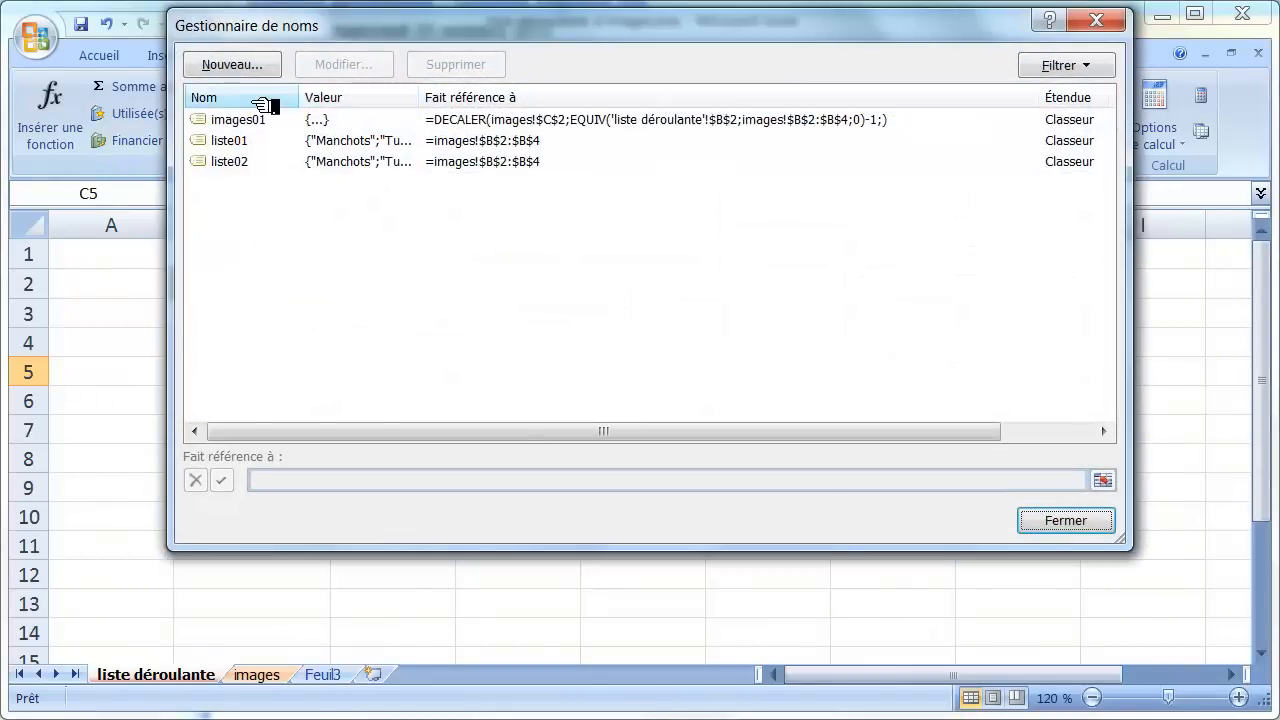
{"action": "left_click", "coordinate": [250, 78]}
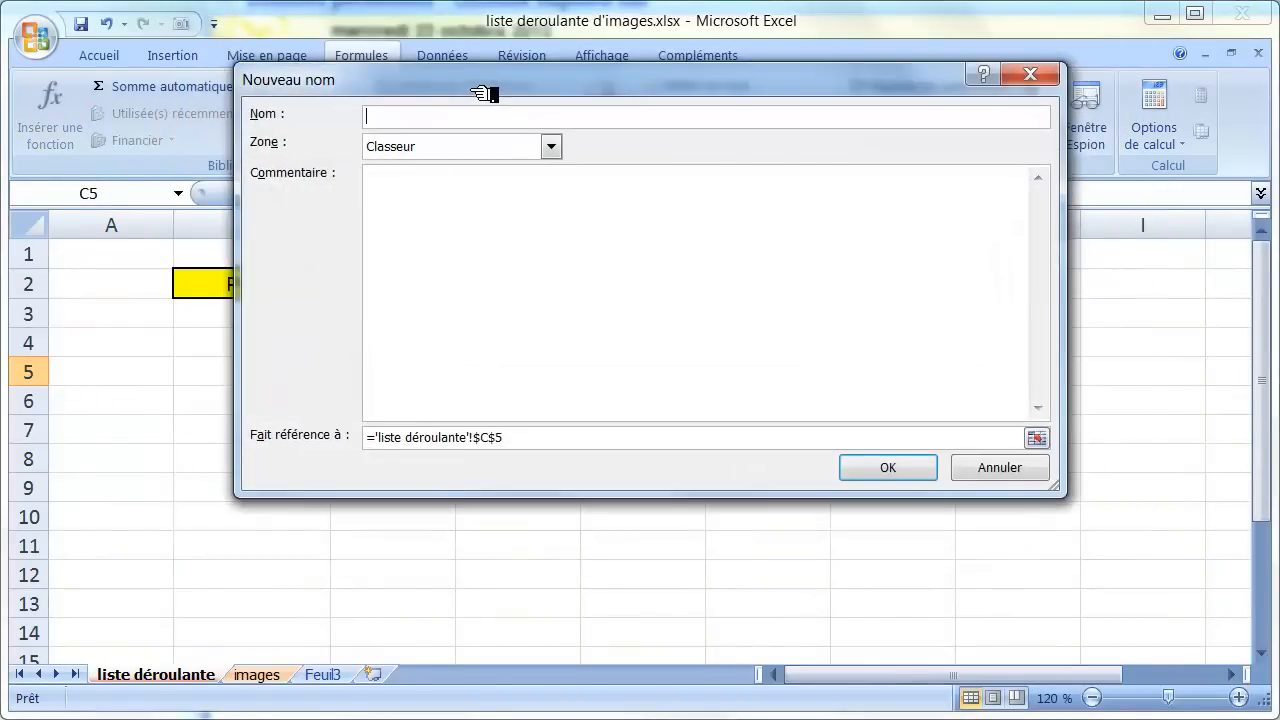
{"action": "left_click_drag", "start_coordinate": [486, 89], "coordinate": [588, 268]}
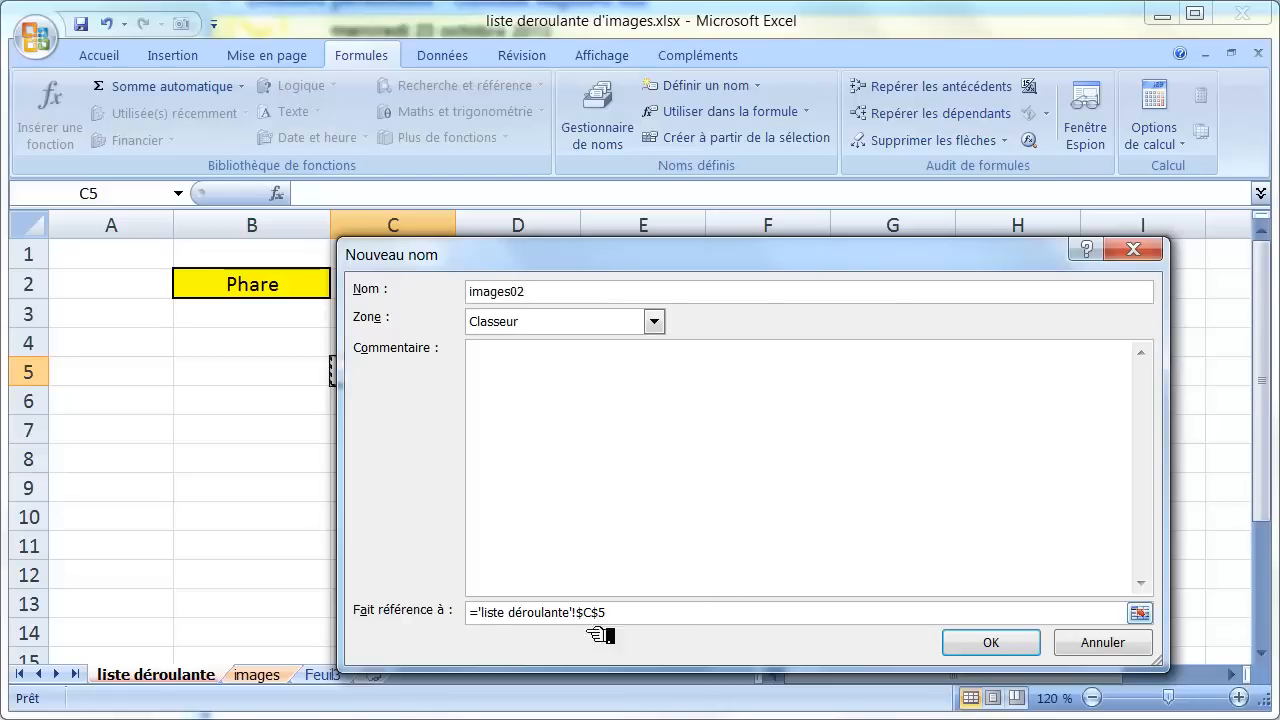
- Begin the images02 reference with a DECALER formula whose starting reference is cell images!$C$2
{"action": "left_click", "coordinate": [408, 610]}
{"action": "left_click_drag", "start_coordinate": [508, 262], "coordinate": [478, 172]}
{"action": "type", "text": "="}
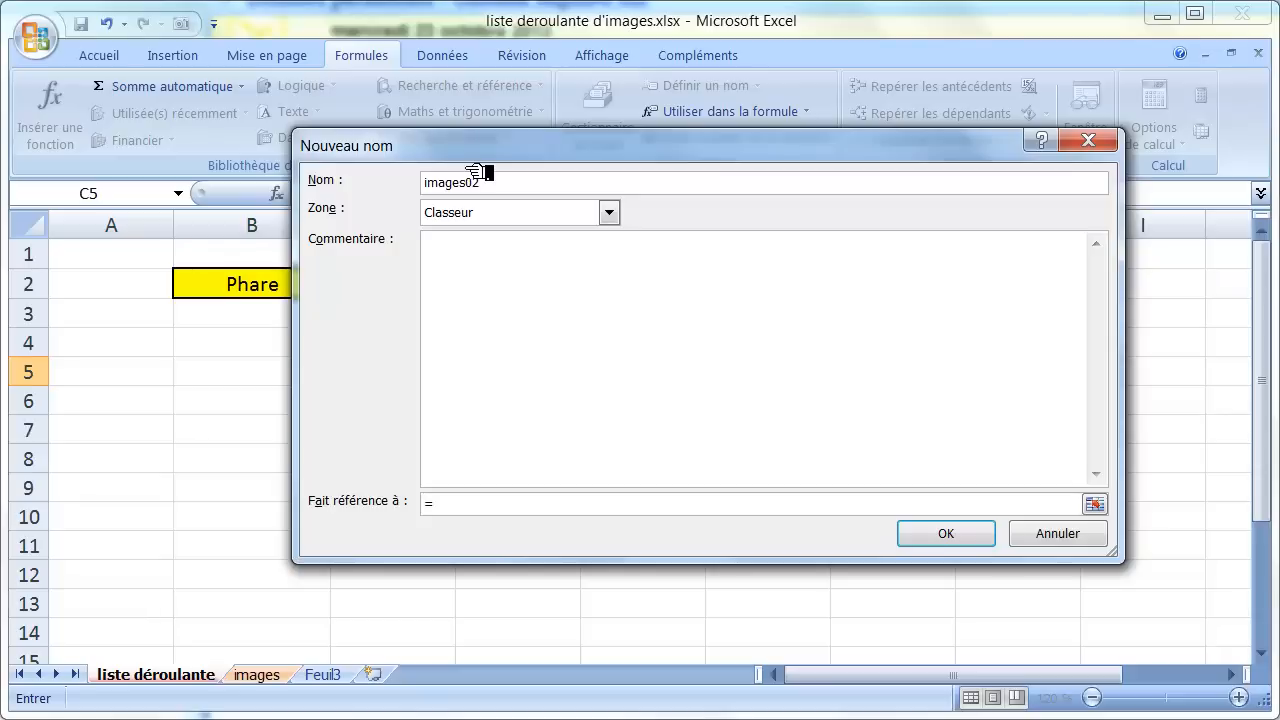
{"action": "left_click_drag", "start_coordinate": [495, 163], "coordinate": [600, 184]}
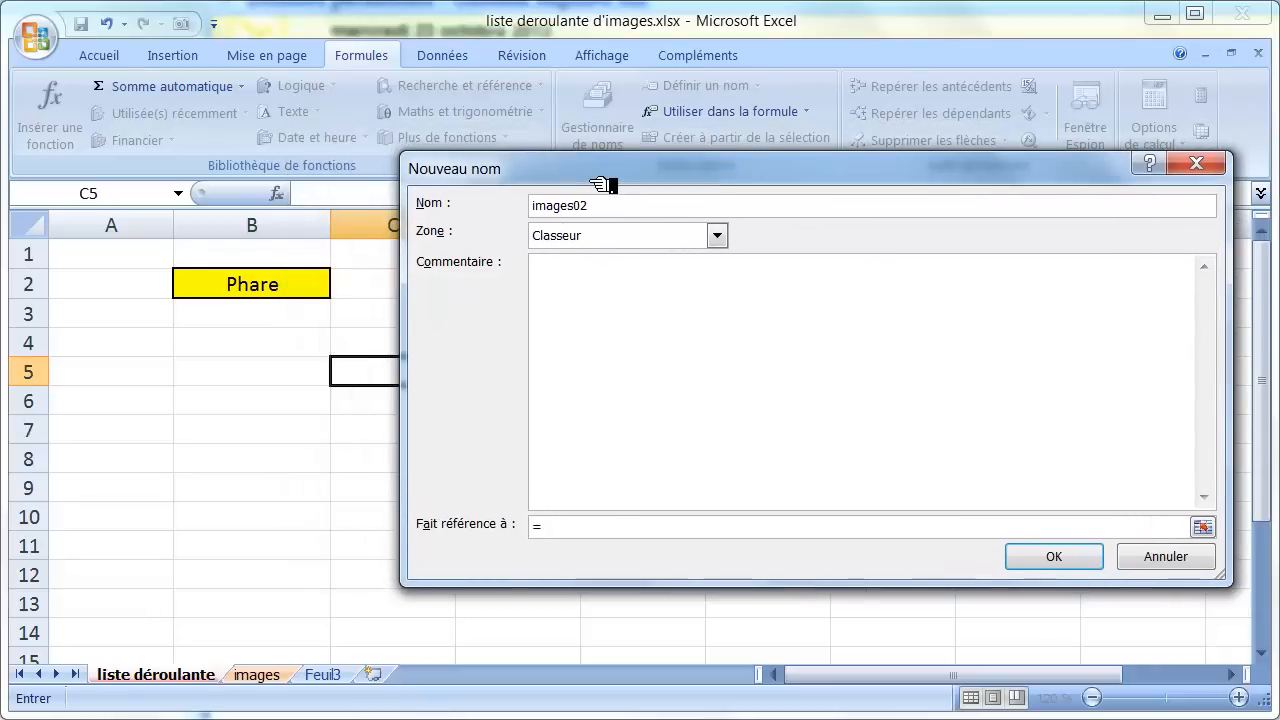
{"action": "type", "text": "decaler("}
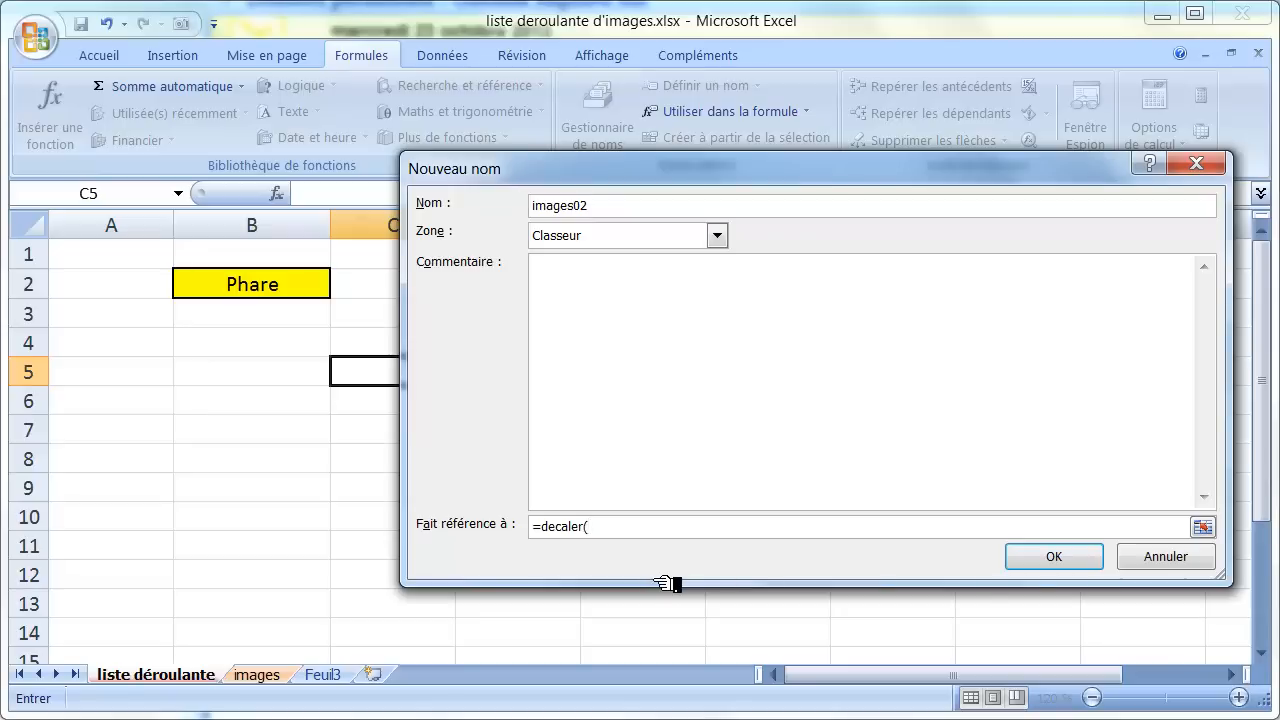
{"action": "left_click", "coordinate": [1205, 530]}
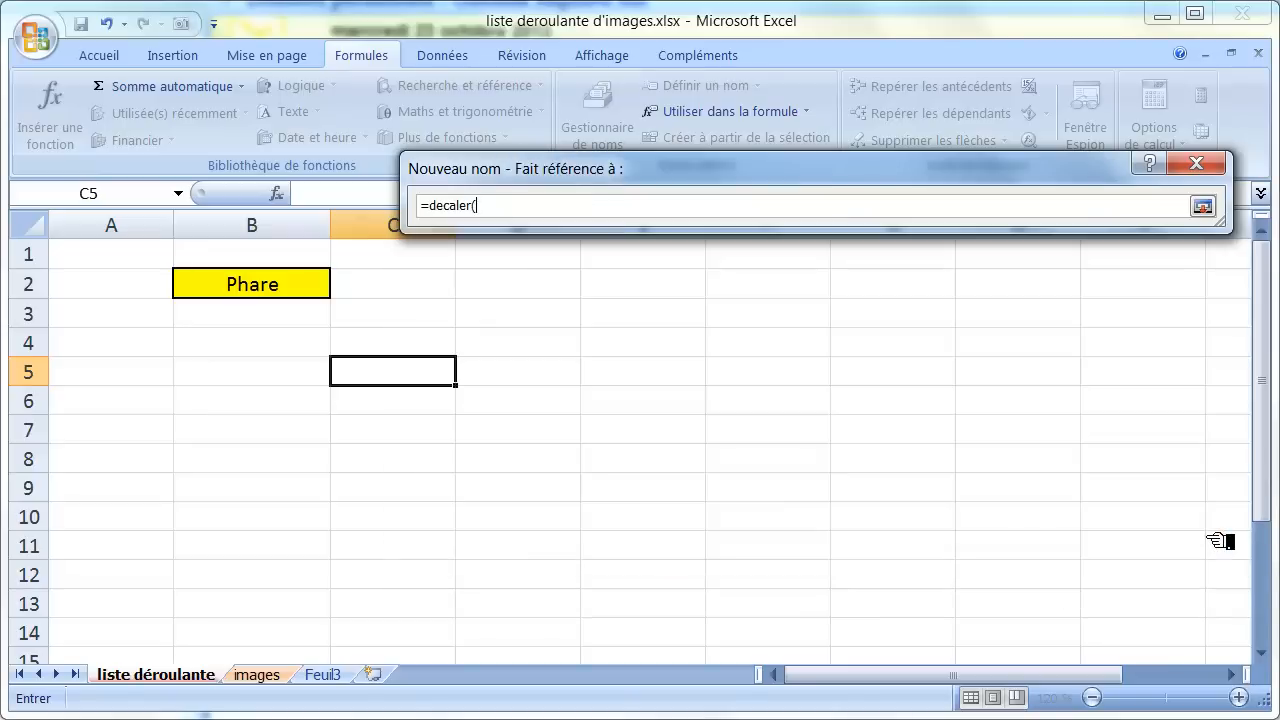
{"action": "left_click", "coordinate": [257, 676]}
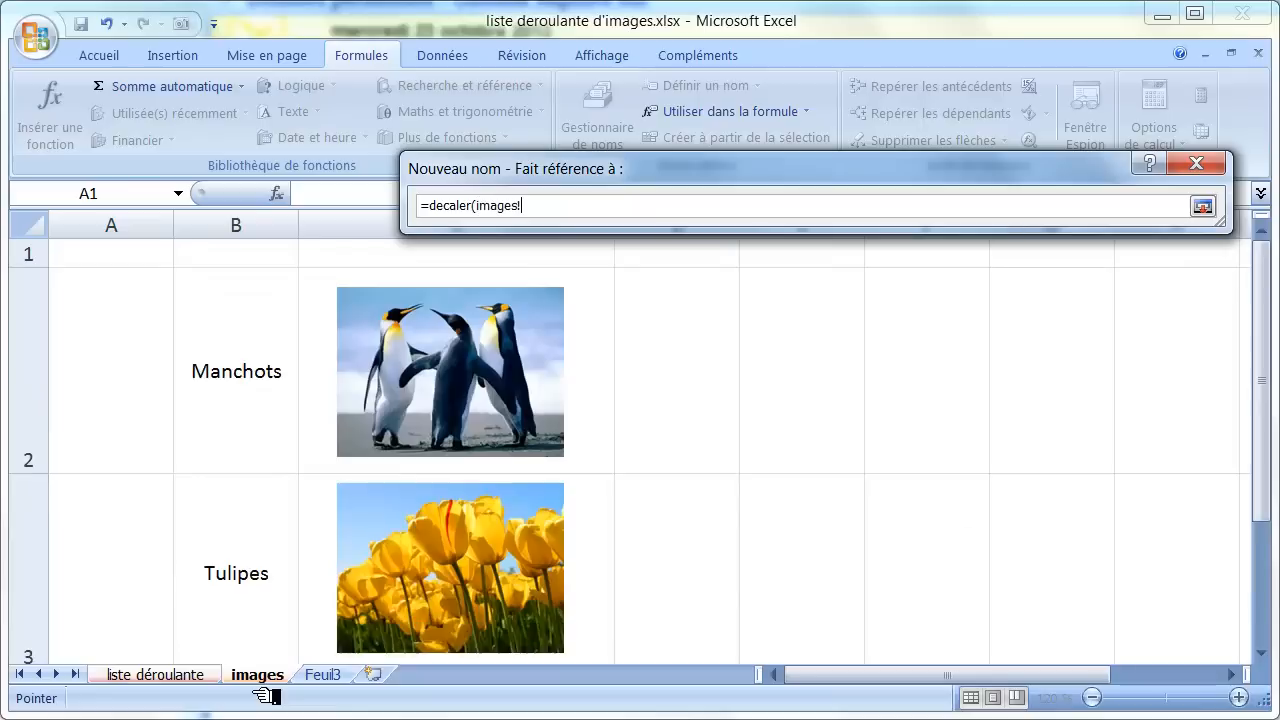
{"action": "left_click", "coordinate": [328, 341]}
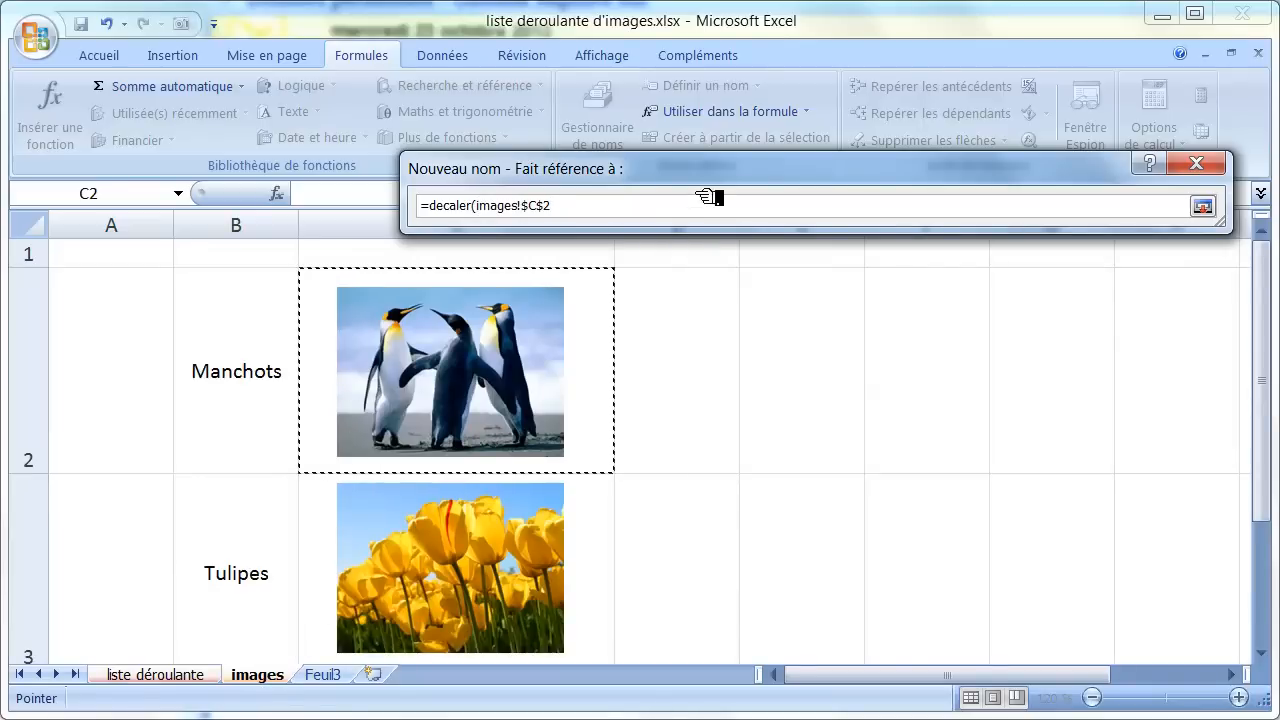
{"action": "left_click_drag", "start_coordinate": [709, 190], "coordinate": [620, 182]}
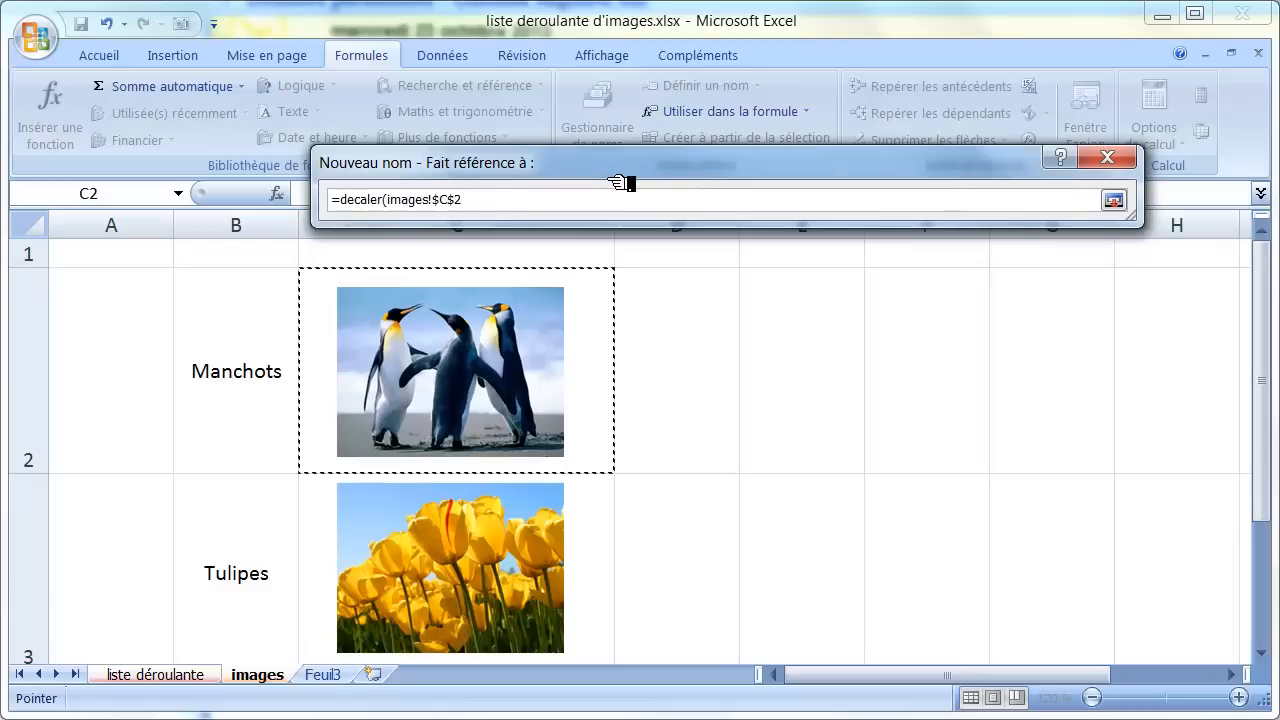
{"action": "type", "text": ";"}
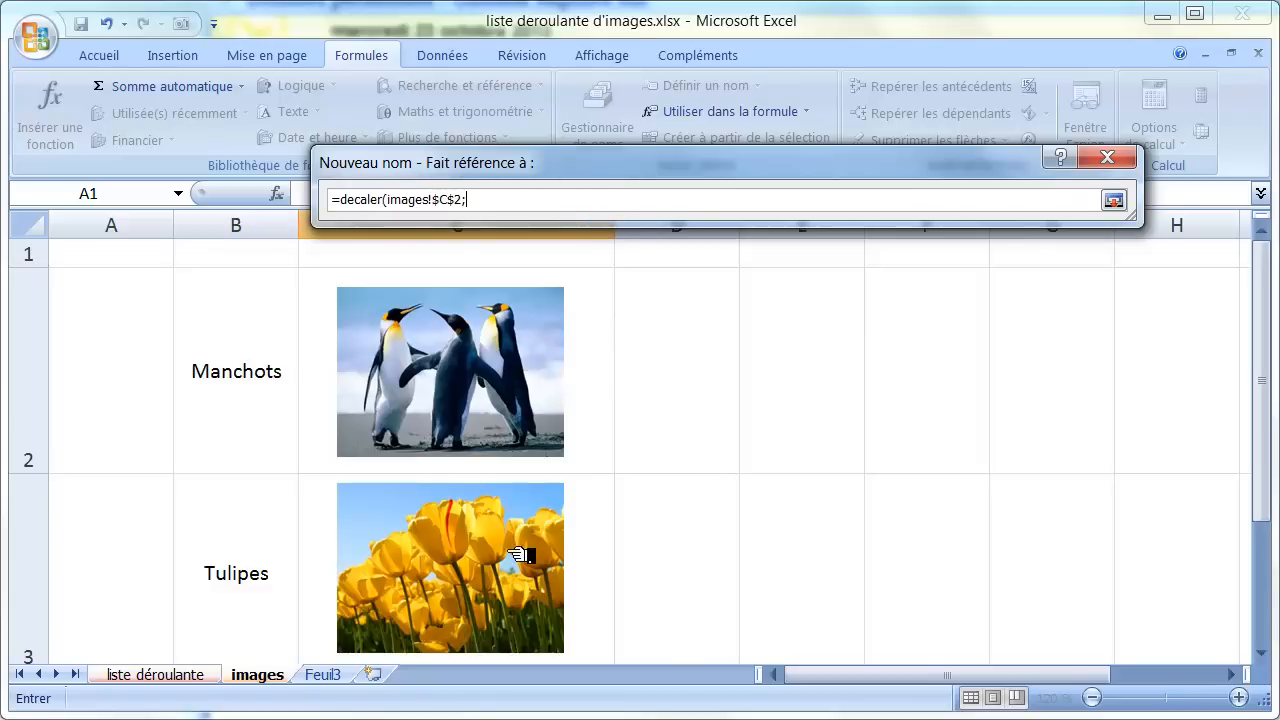
- Add EQUIV as the row offset of the DECALER formula, with 'liste déroulante'!$B$2 as the lookup value
{"action": "scroll", "coordinate": [513, 557], "scroll_direction": "down", "scroll_amount": 1}
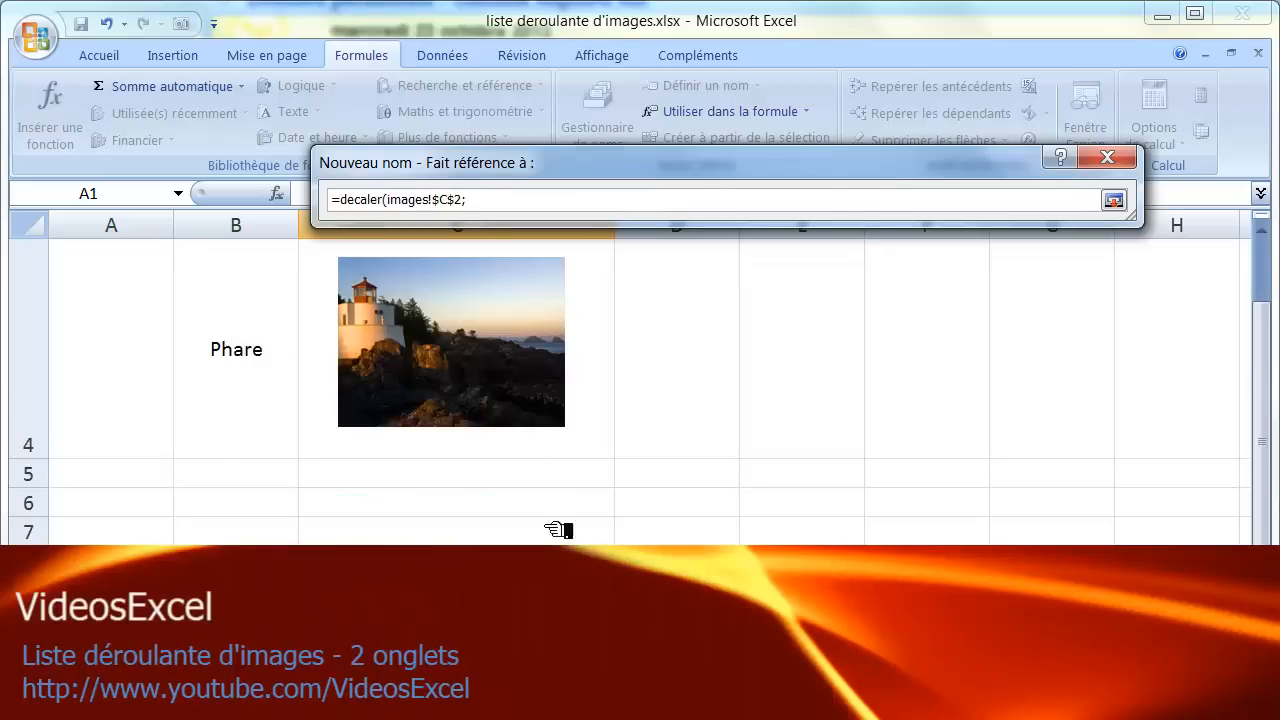
{"action": "scroll", "coordinate": [500, 444], "scroll_direction": "up", "scroll_amount": 1}
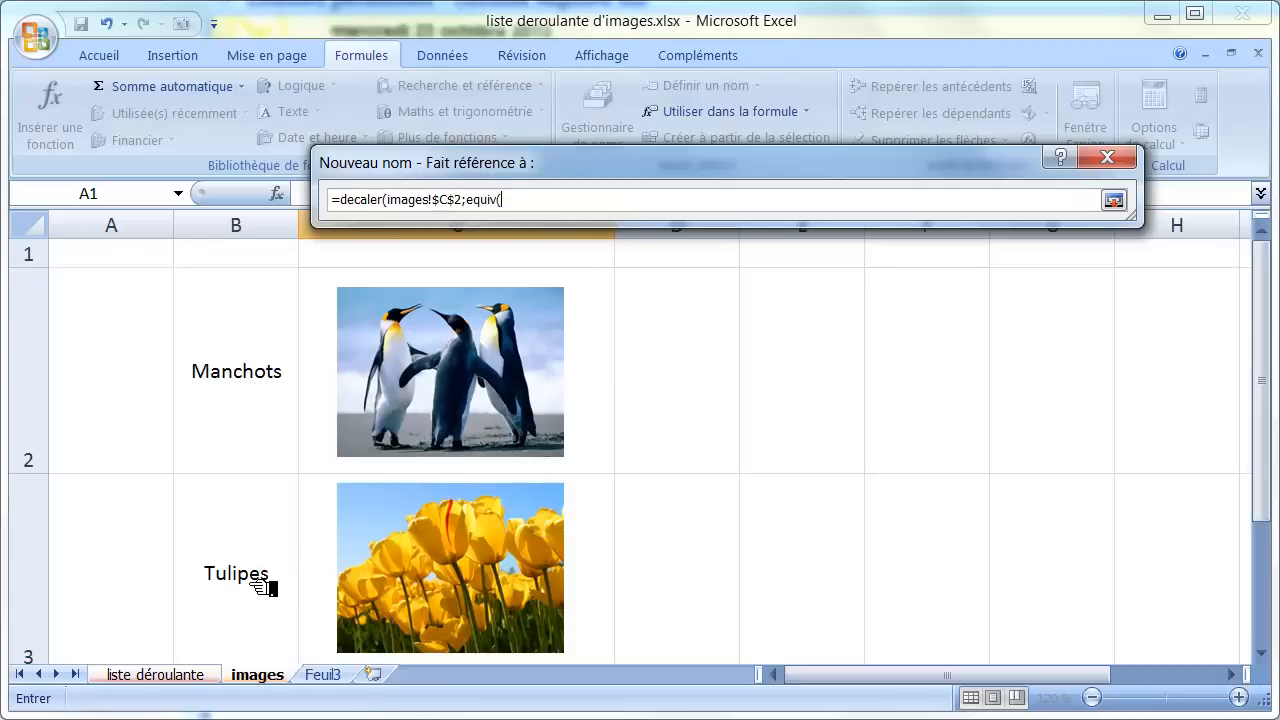
{"action": "scroll", "coordinate": [260, 540], "scroll_direction": "down", "scroll_amount": 2}
{"action": "scroll", "coordinate": [245, 410], "scroll_direction": "up", "scroll_amount": 1}
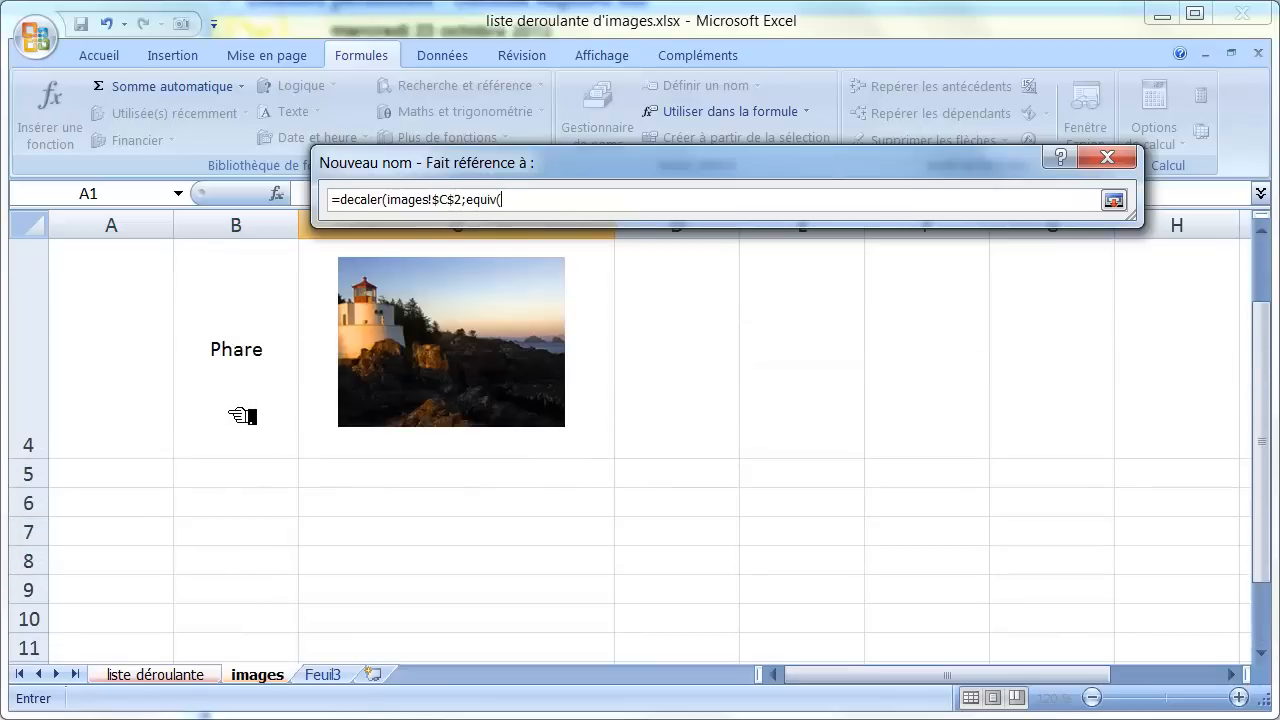
{"action": "scroll", "coordinate": [242, 416], "scroll_direction": "up", "scroll_amount": 1}
{"action": "left_click_drag", "start_coordinate": [593, 183], "coordinate": [648, 249]}
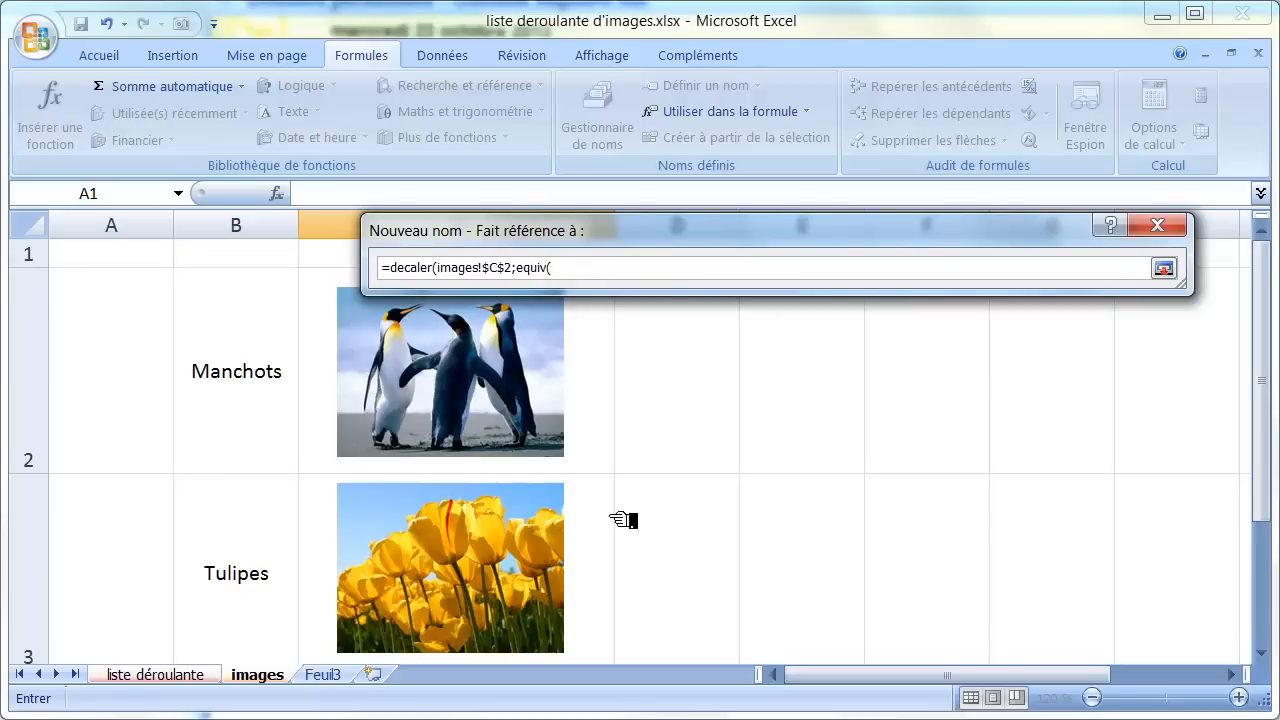
{"action": "left_click", "coordinate": [160, 673]}
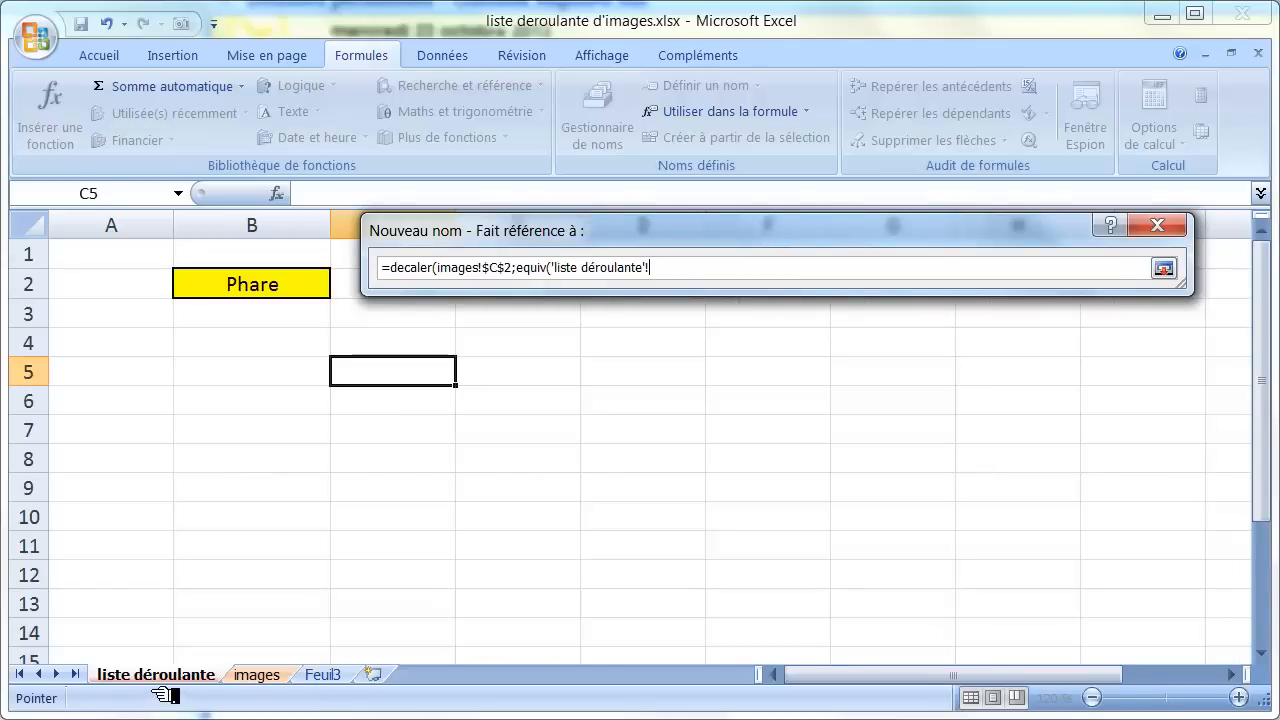
{"action": "left_click", "coordinate": [292, 292]}
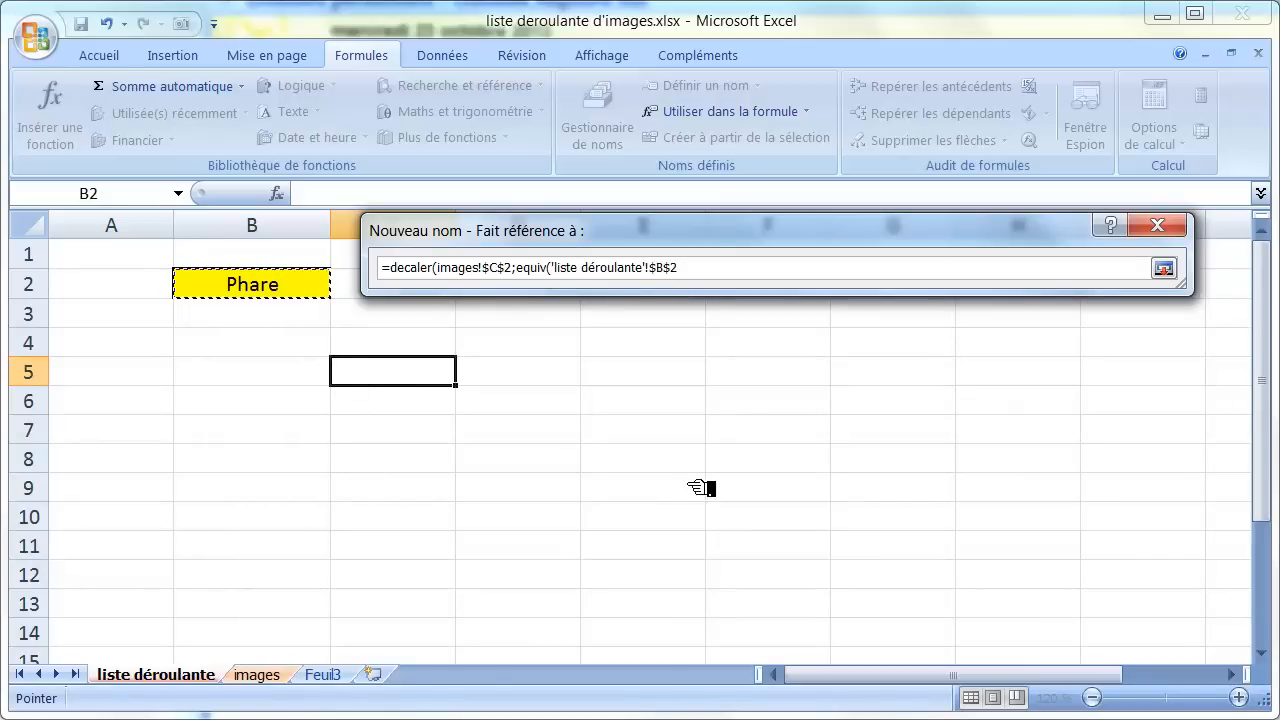
{"action": "type", "text": ";"}
- Give EQUIV the lookup range images!$B$2:$B$4 with match type 0, and subtract 1 from its result
{"action": "left_click", "coordinate": [262, 689]}
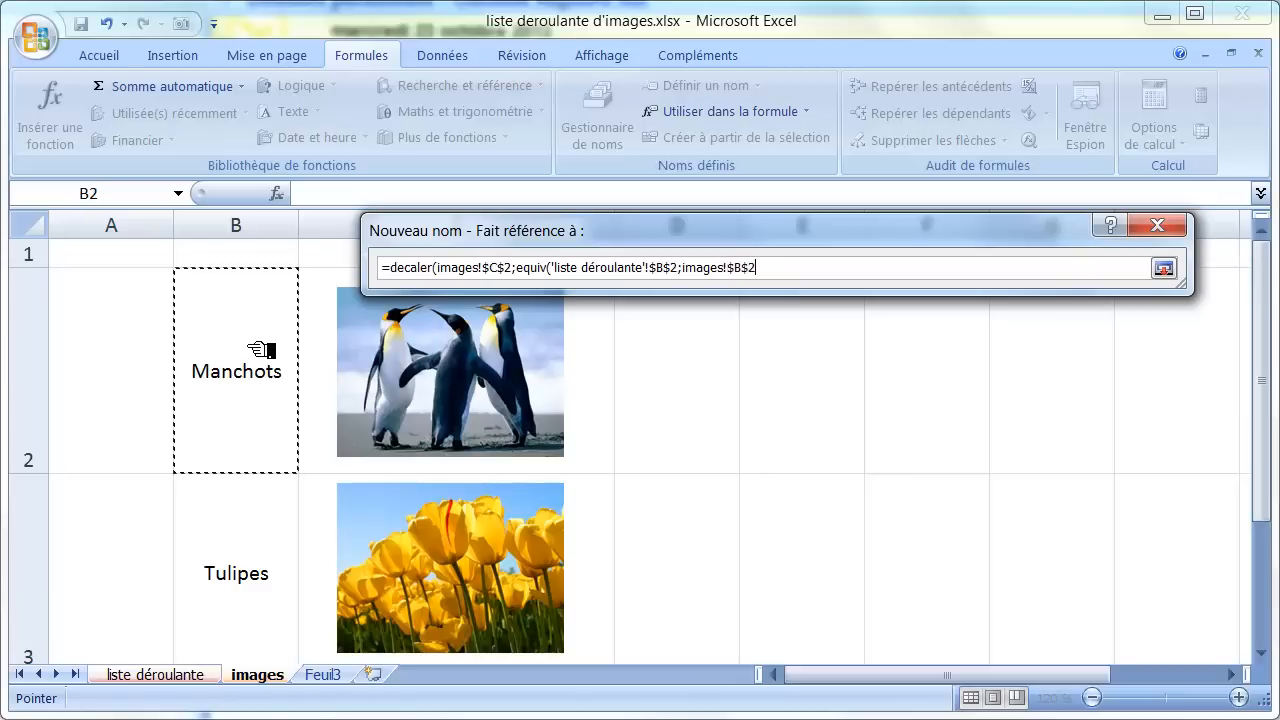
{"action": "left_click_drag", "start_coordinate": [262, 350], "coordinate": [343, 466]}
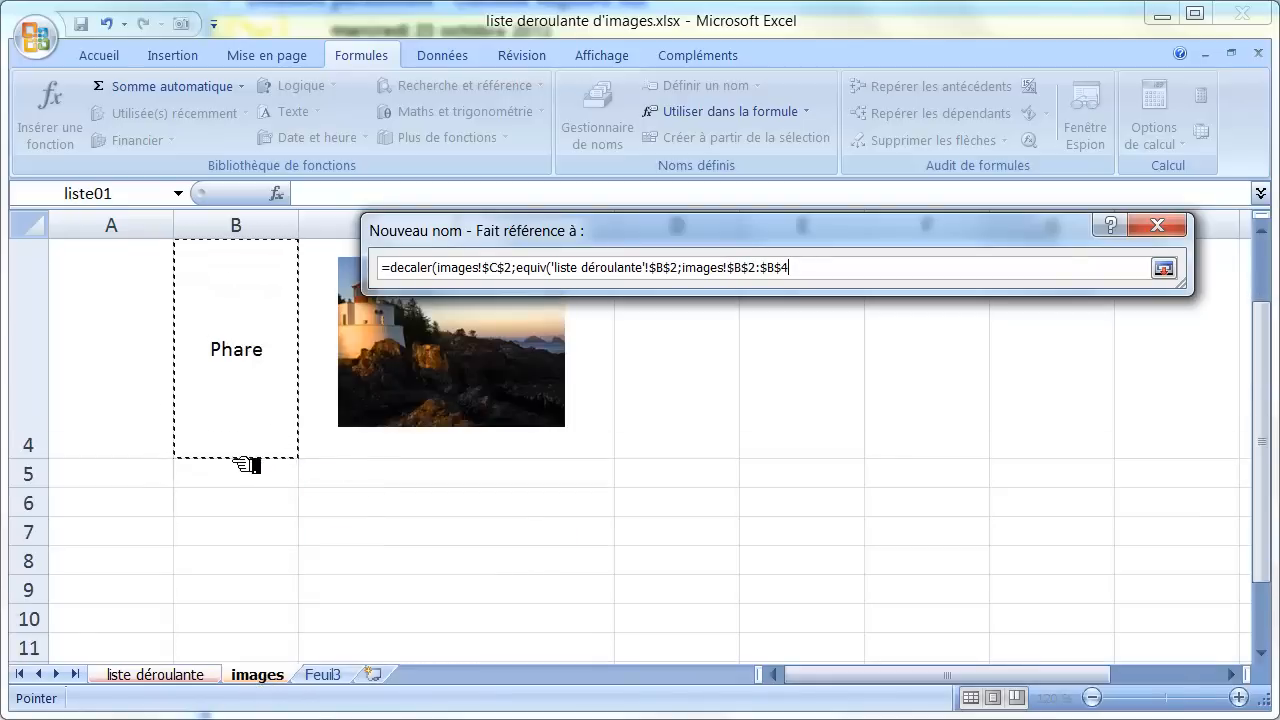
{"action": "scroll", "coordinate": [247, 465], "scroll_direction": "up", "scroll_amount": 1}
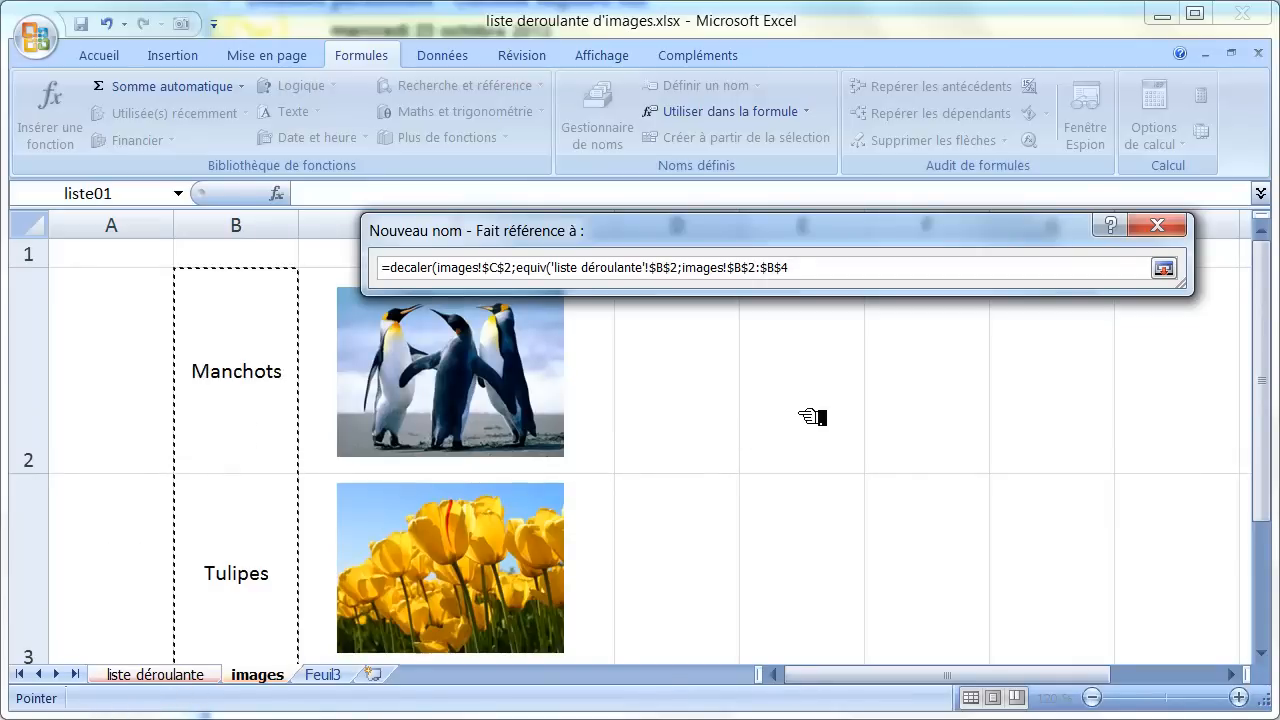
{"action": "scroll", "coordinate": [806, 429], "scroll_direction": "down", "scroll_amount": 1}
{"action": "scroll", "coordinate": [806, 429], "scroll_direction": "up", "scroll_amount": 1}
{"action": "type", "text": ";0)-1;"}
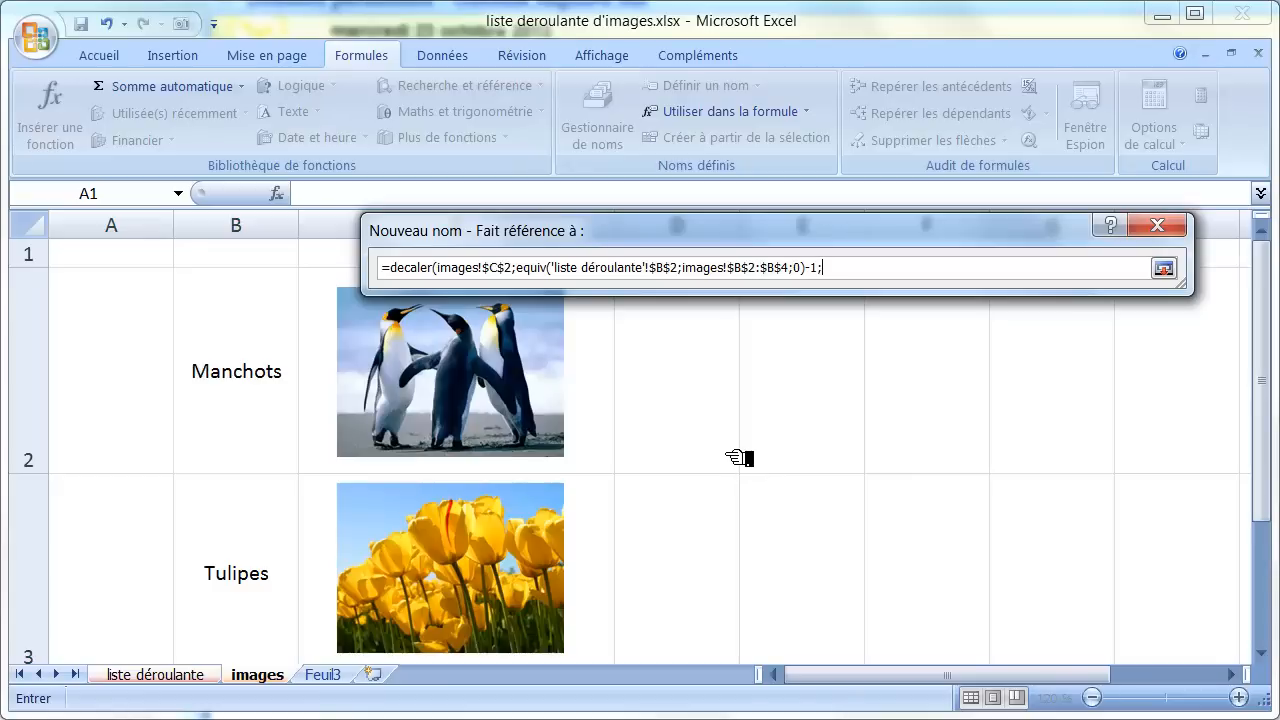
- Close the DECALER formula's parenthesis, save the images02 name and close the name manager
{"action": "key", "text": "Return"}
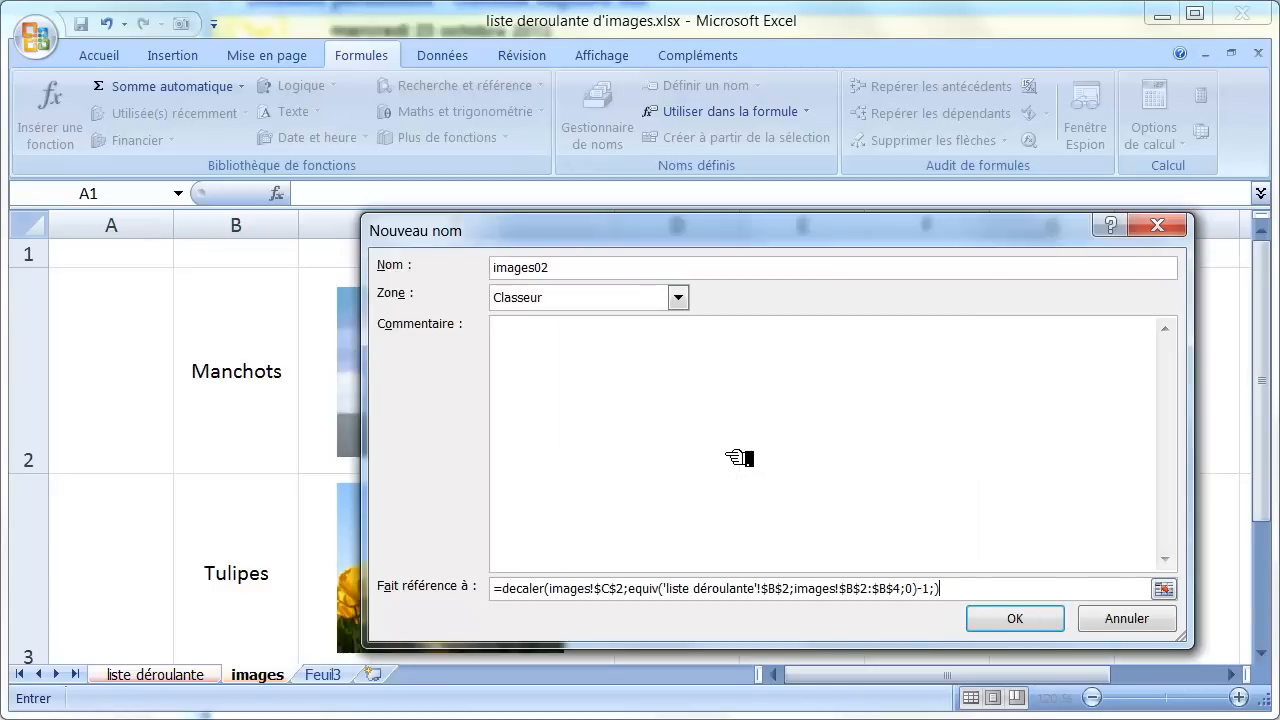
{"action": "left_click", "coordinate": [1014, 618]}
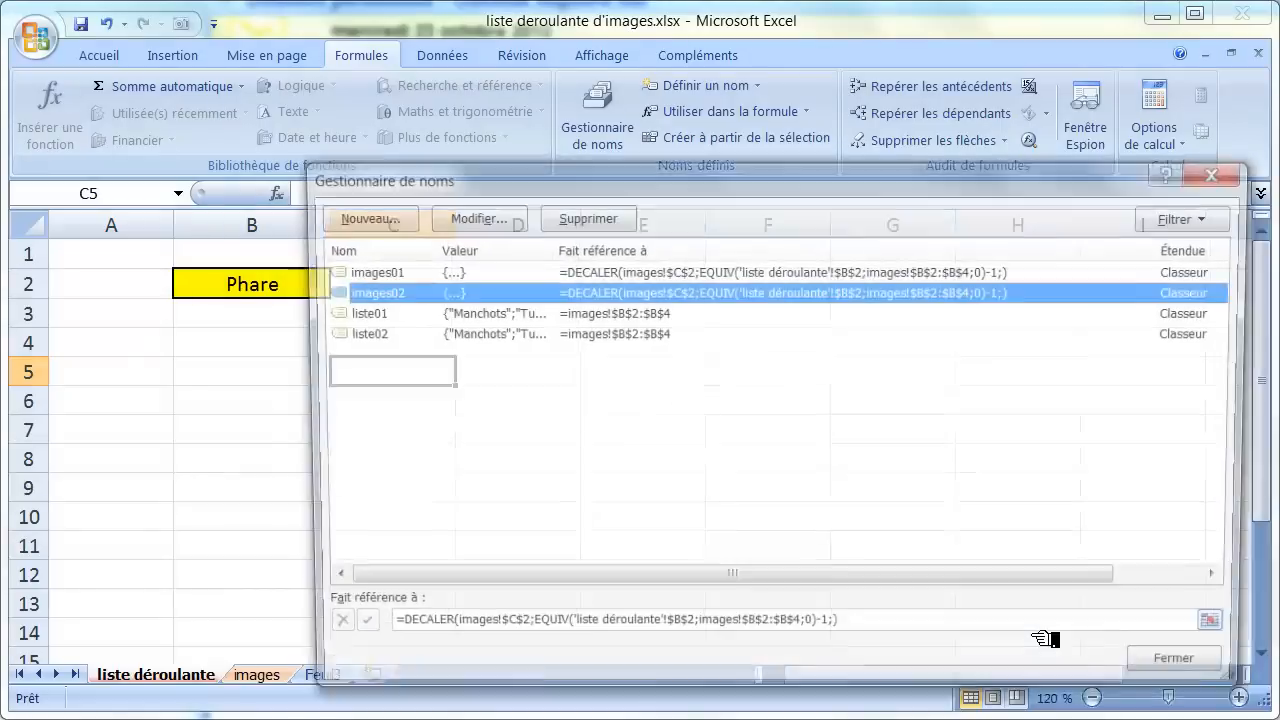
{"action": "left_click_drag", "start_coordinate": [812, 186], "coordinate": [767, 113]}
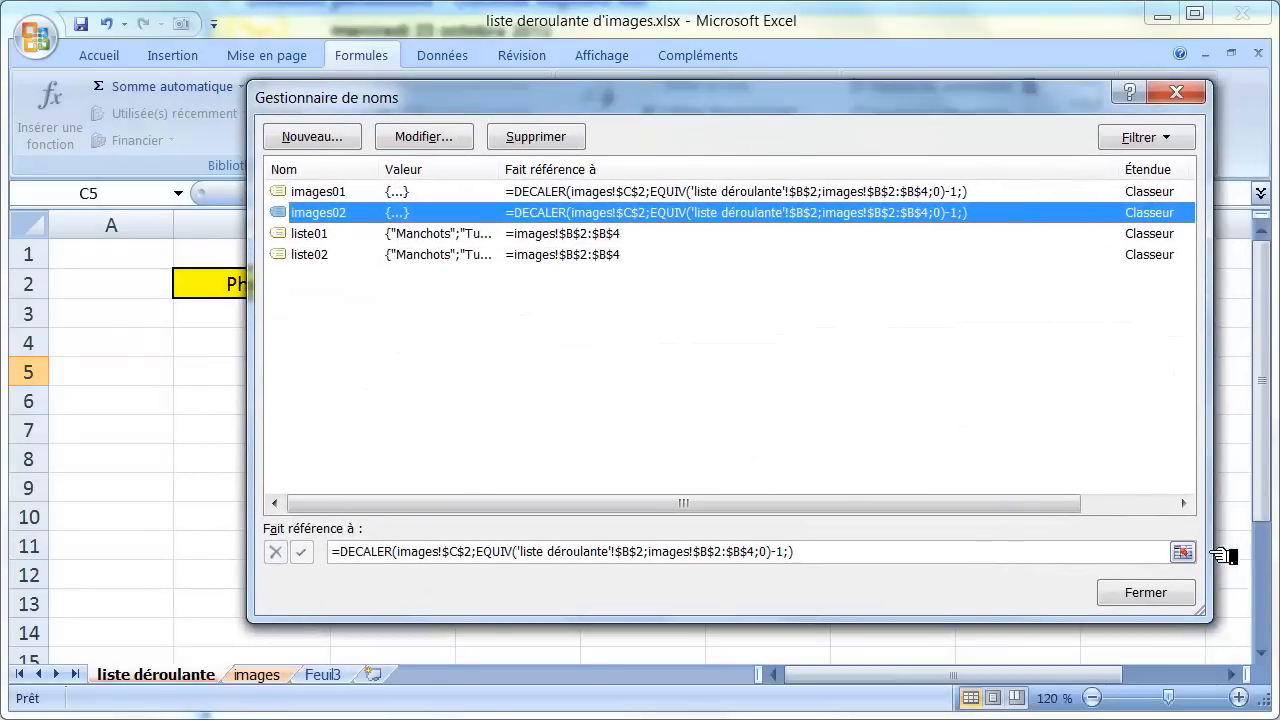
{"action": "left_click", "coordinate": [1165, 597]}
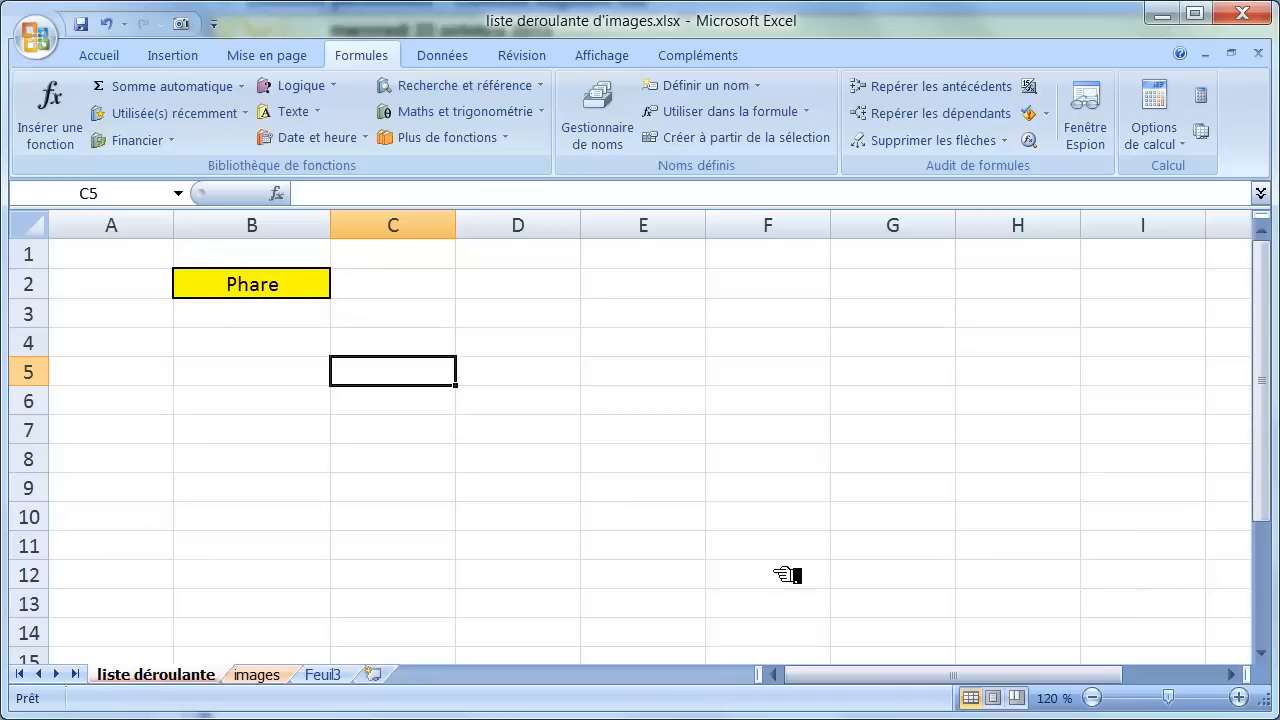
- From the images sheet, examine which picture cell the images02 formula refers to, and close the name manager
{"action": "left_click", "coordinate": [266, 684]}
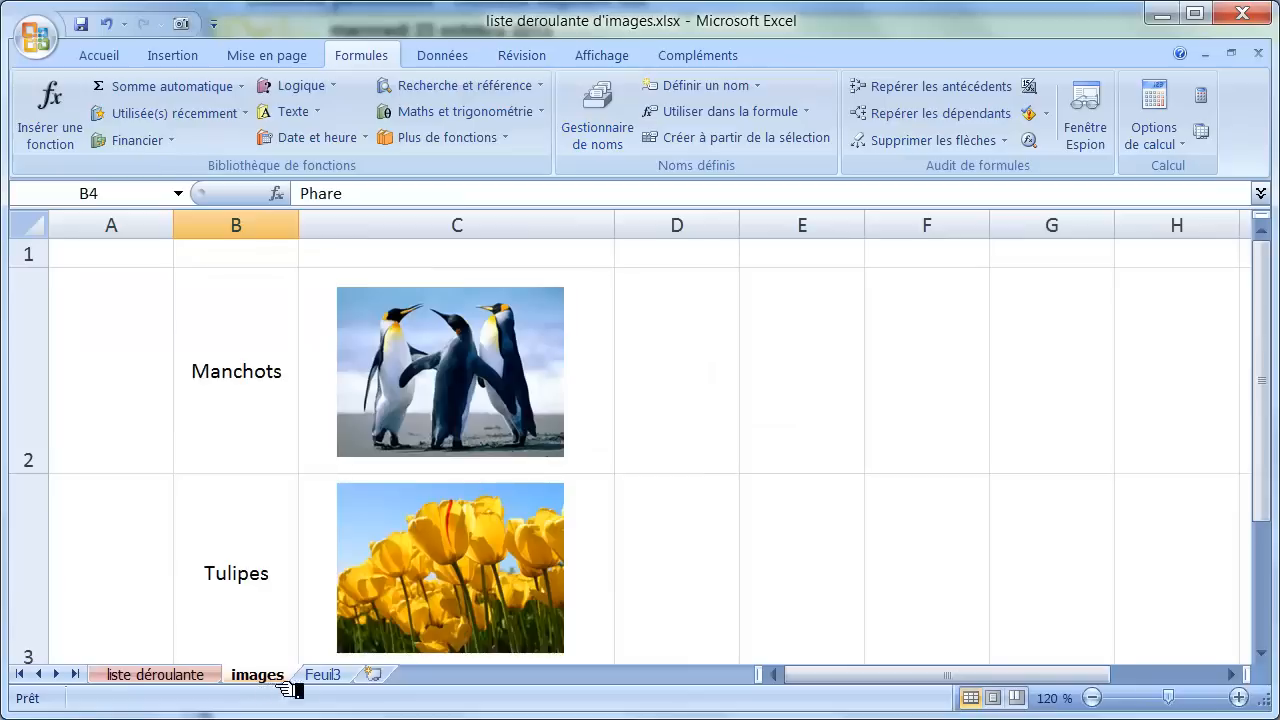
{"action": "left_click", "coordinate": [942, 390]}
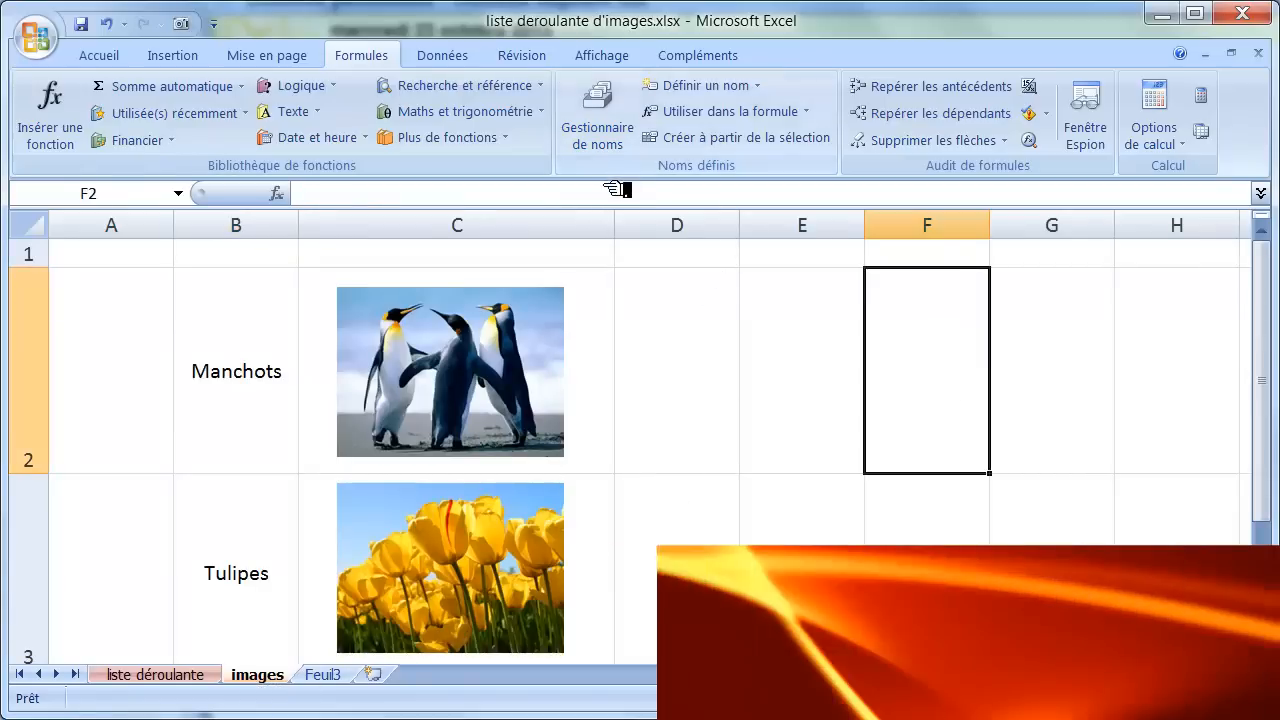
{"action": "left_click", "coordinate": [610, 115]}
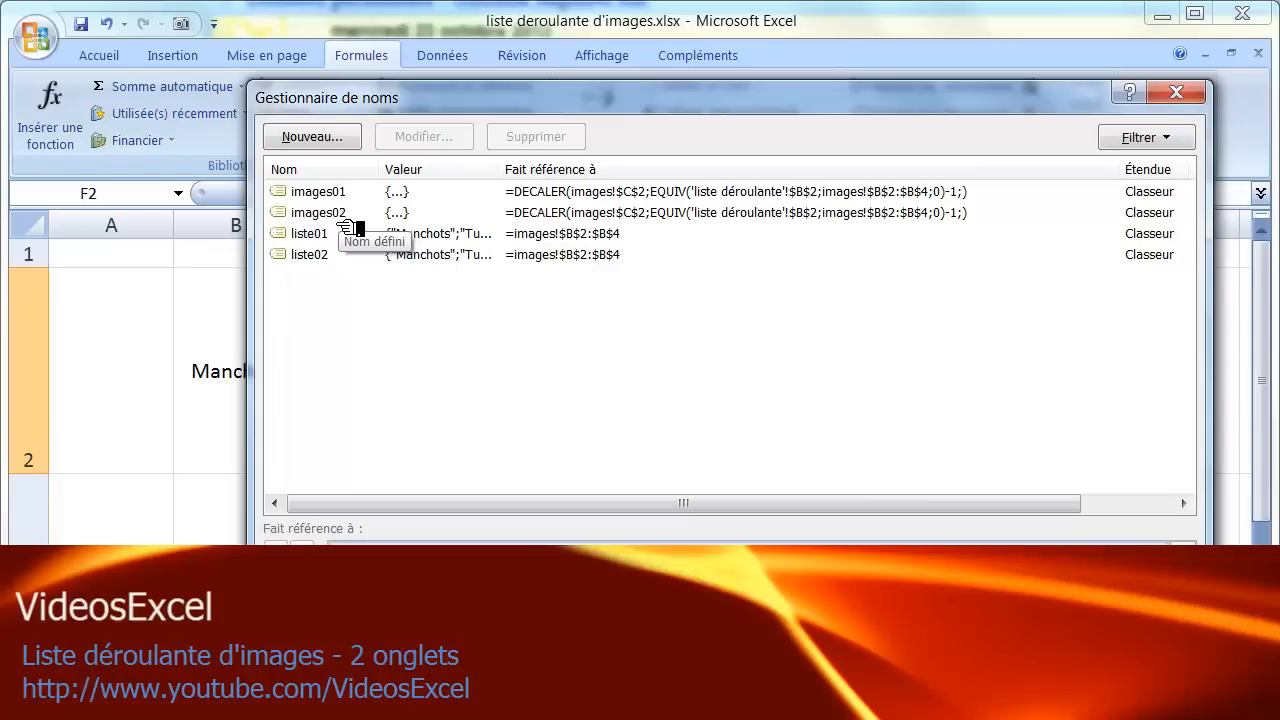
{"action": "left_click", "coordinate": [340, 216]}
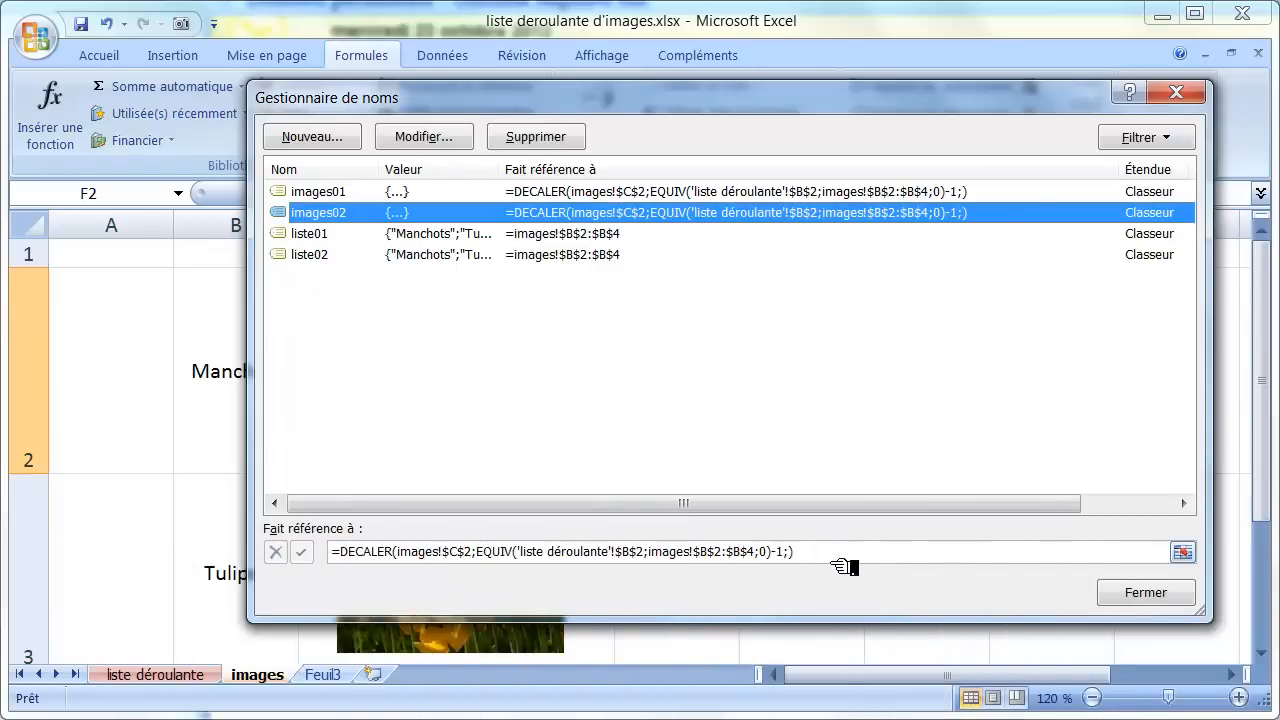
{"action": "left_click", "coordinate": [843, 567]}
{"action": "left_click_drag", "start_coordinate": [706, 118], "coordinate": [1136, 59]}
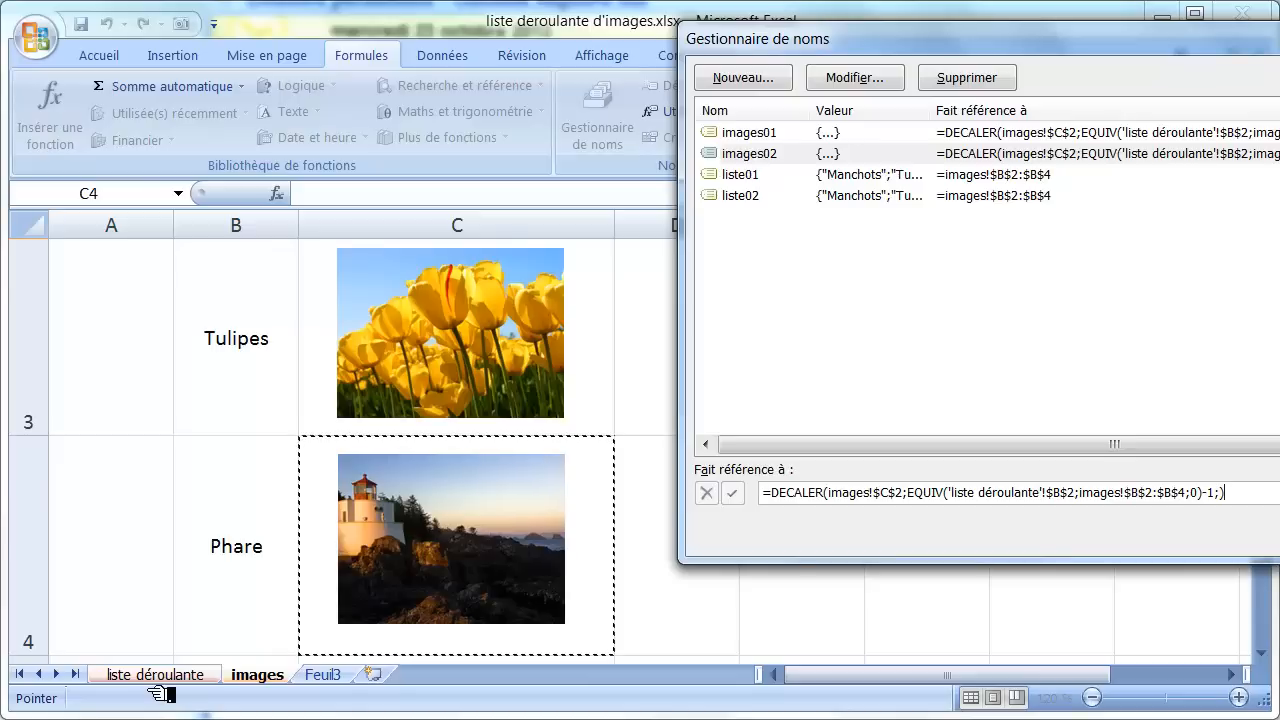
{"action": "left_click_drag", "start_coordinate": [855, 61], "coordinate": [322, 87]}
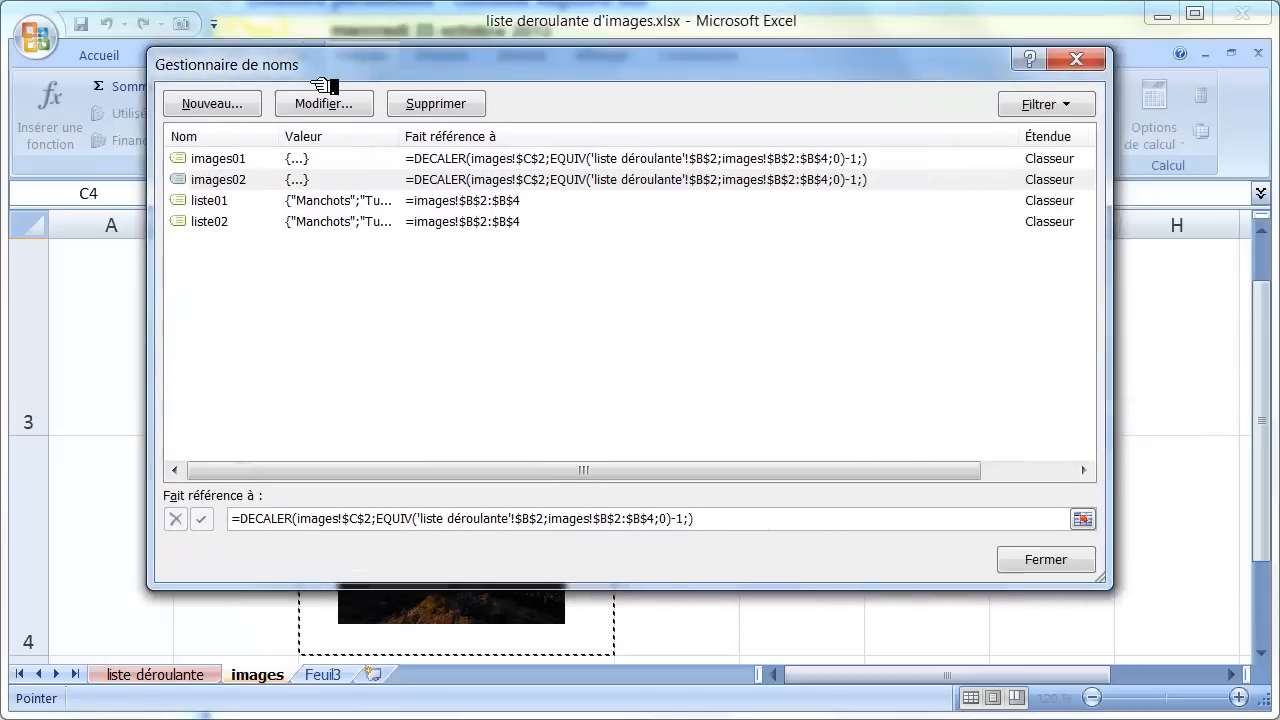
{"action": "left_click", "coordinate": [1060, 568]}
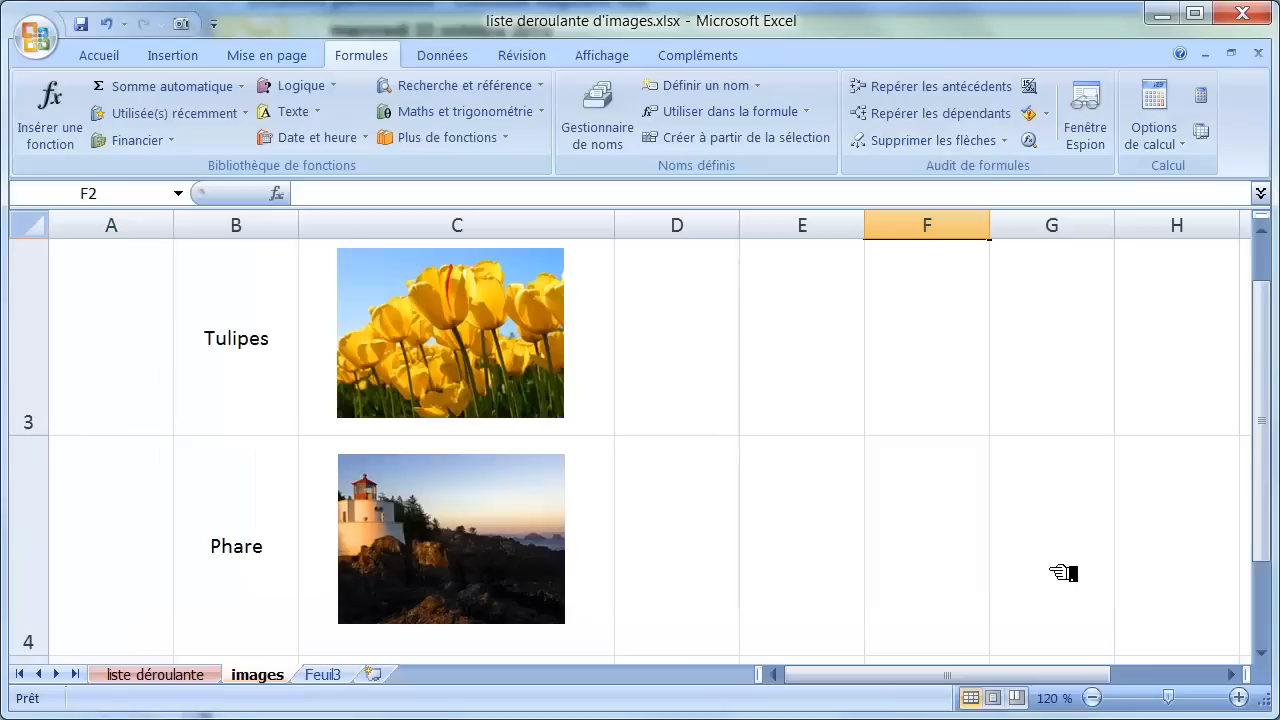
- Choose Manchots in the drop-down list of cell B2 on the liste déroulante sheet
{"action": "left_click", "coordinate": [155, 676]}
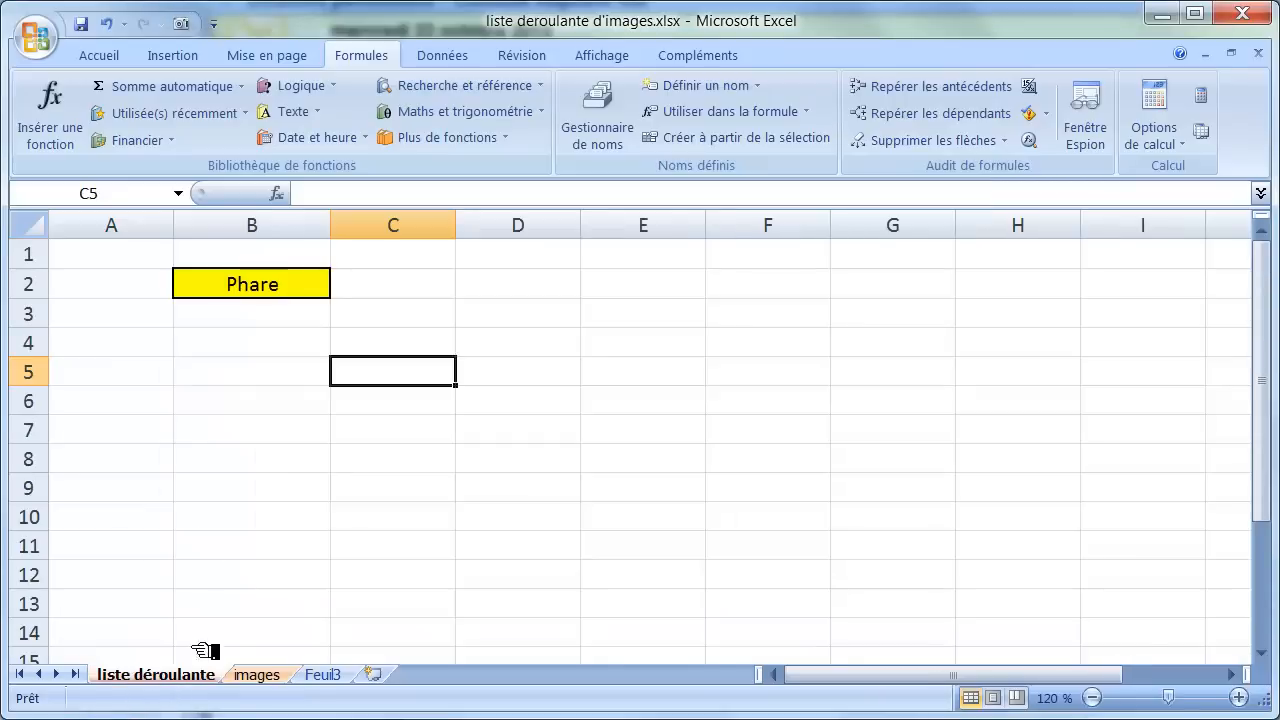
{"action": "left_click", "coordinate": [280, 292]}
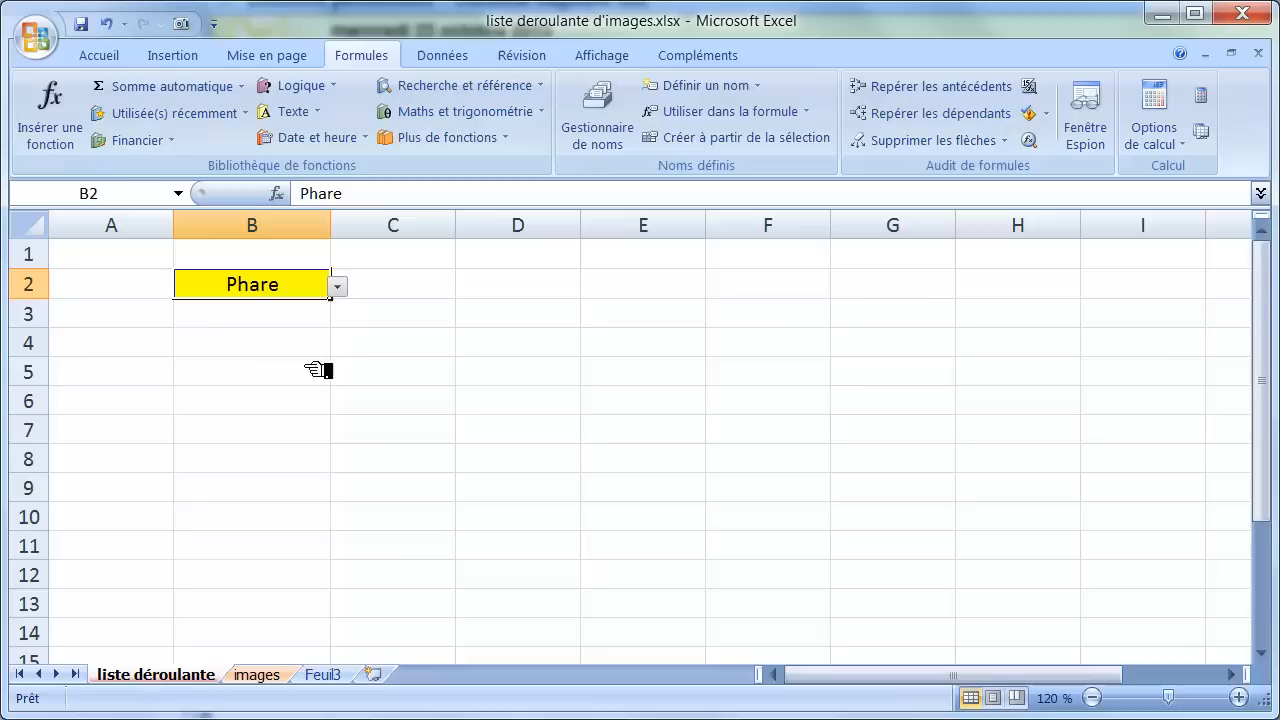
{"action": "left_click", "coordinate": [337, 286]}
{"action": "left_click", "coordinate": [328, 320]}
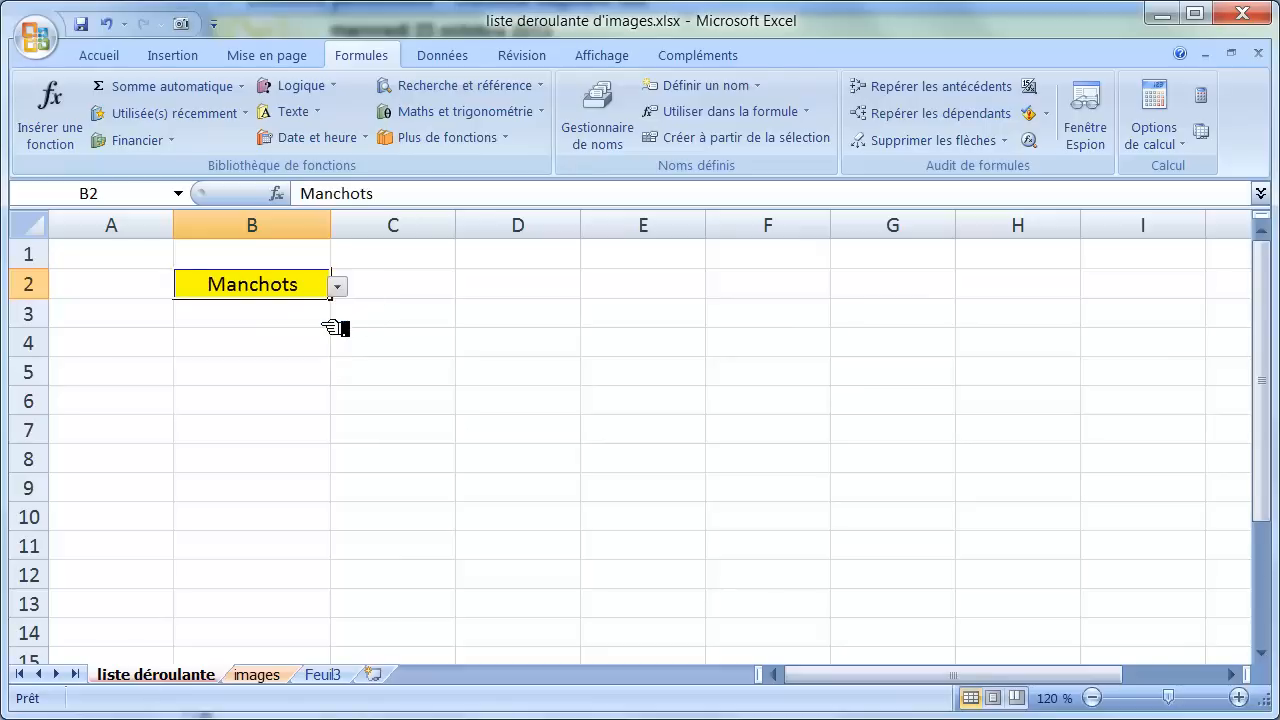
- From the images sheet, check again in the name manager which picture cell images02 targets with Manchots chosen, and close the manager
{"action": "left_click", "coordinate": [258, 678]}
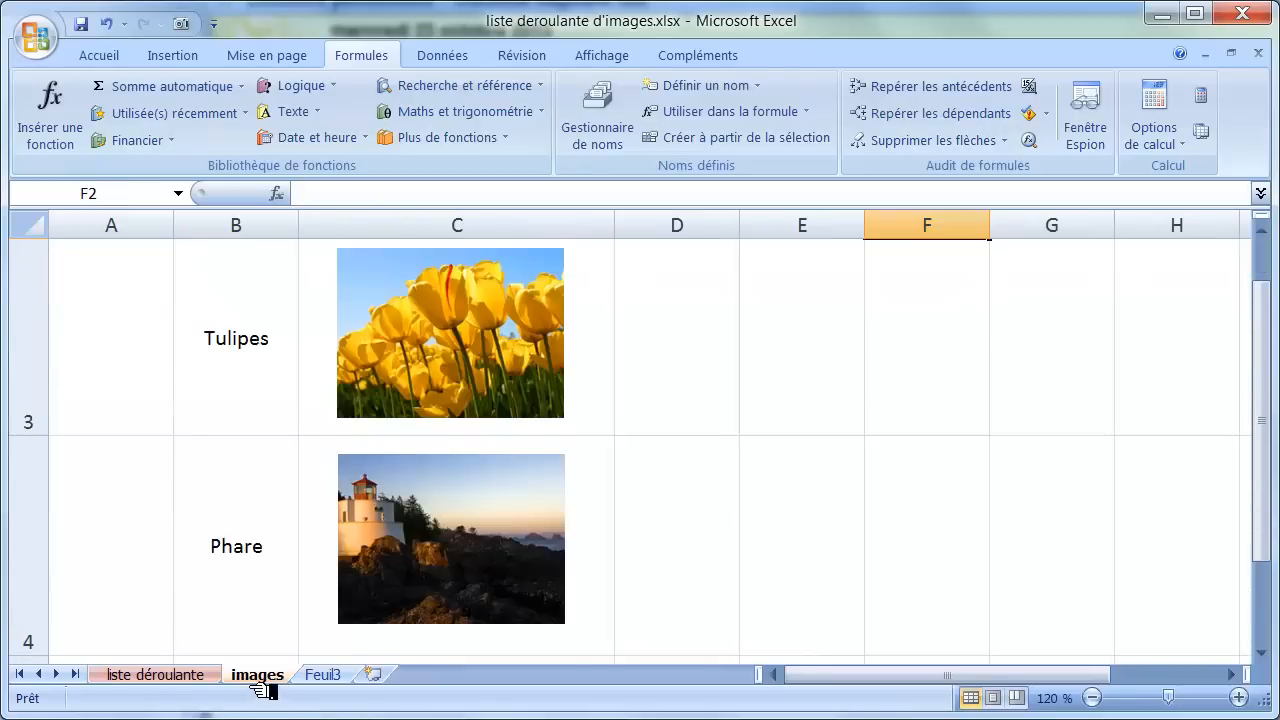
{"action": "scroll", "coordinate": [600, 612], "scroll_direction": "up", "scroll_amount": 1}
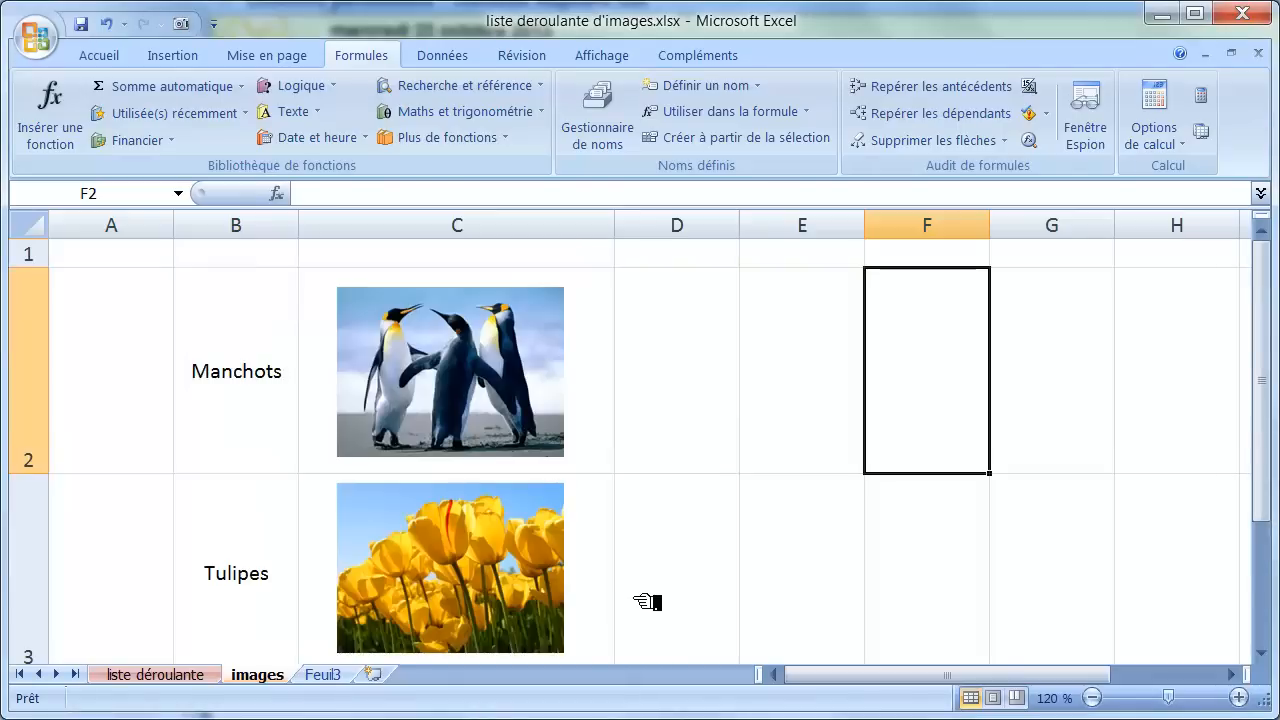
{"action": "left_click", "coordinate": [612, 122]}
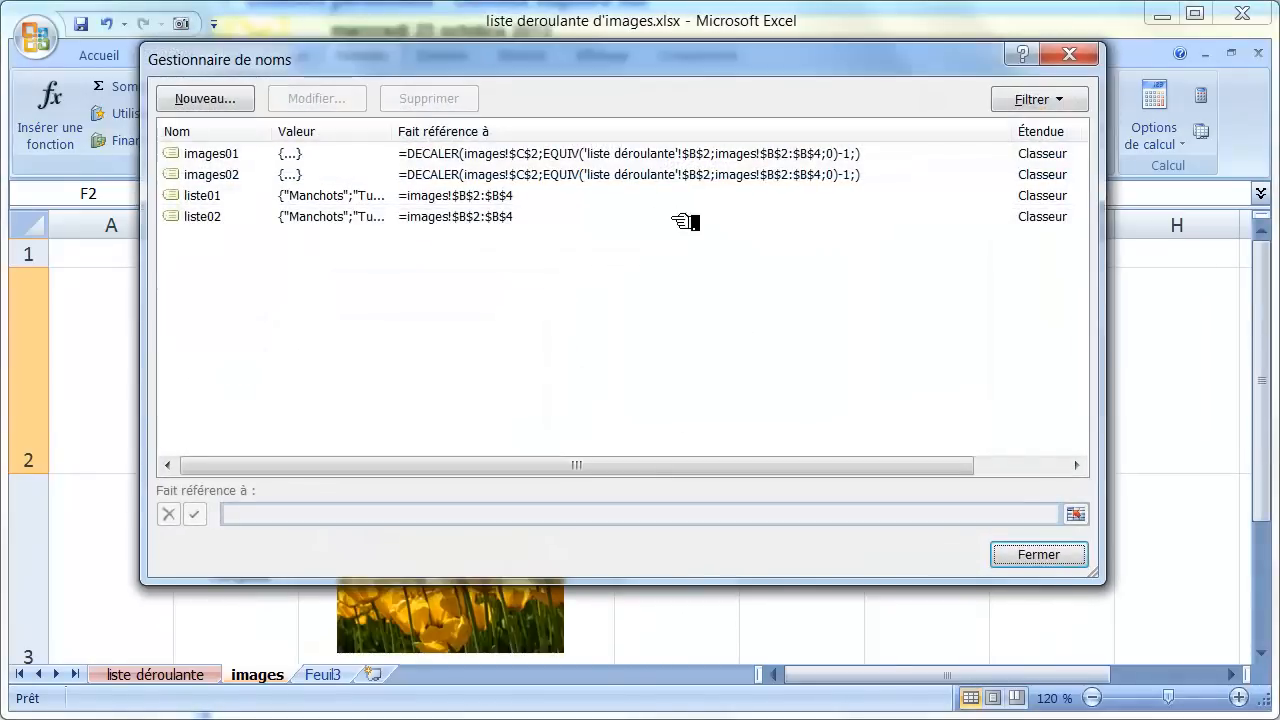
{"action": "left_click", "coordinate": [292, 176]}
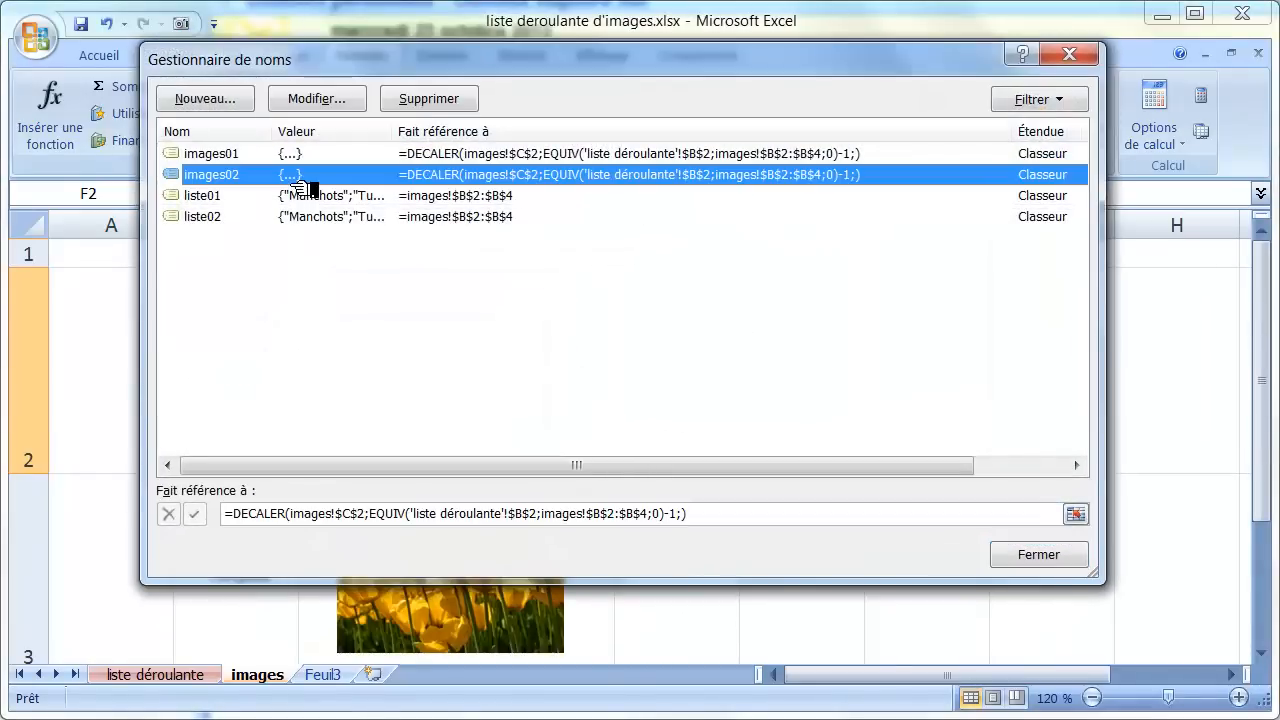
{"action": "left_click", "coordinate": [735, 521]}
{"action": "left_click_drag", "start_coordinate": [540, 59], "coordinate": [1041, 69]}
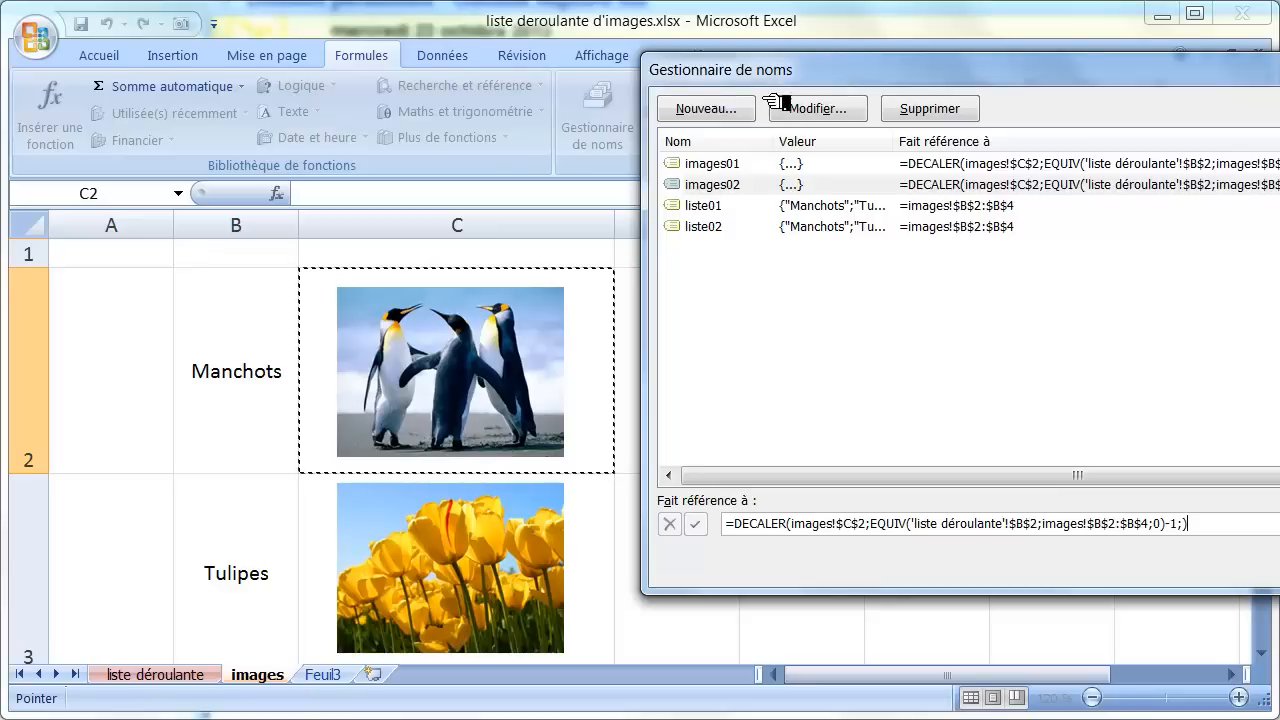
{"action": "left_click_drag", "start_coordinate": [768, 82], "coordinate": [227, 99]}
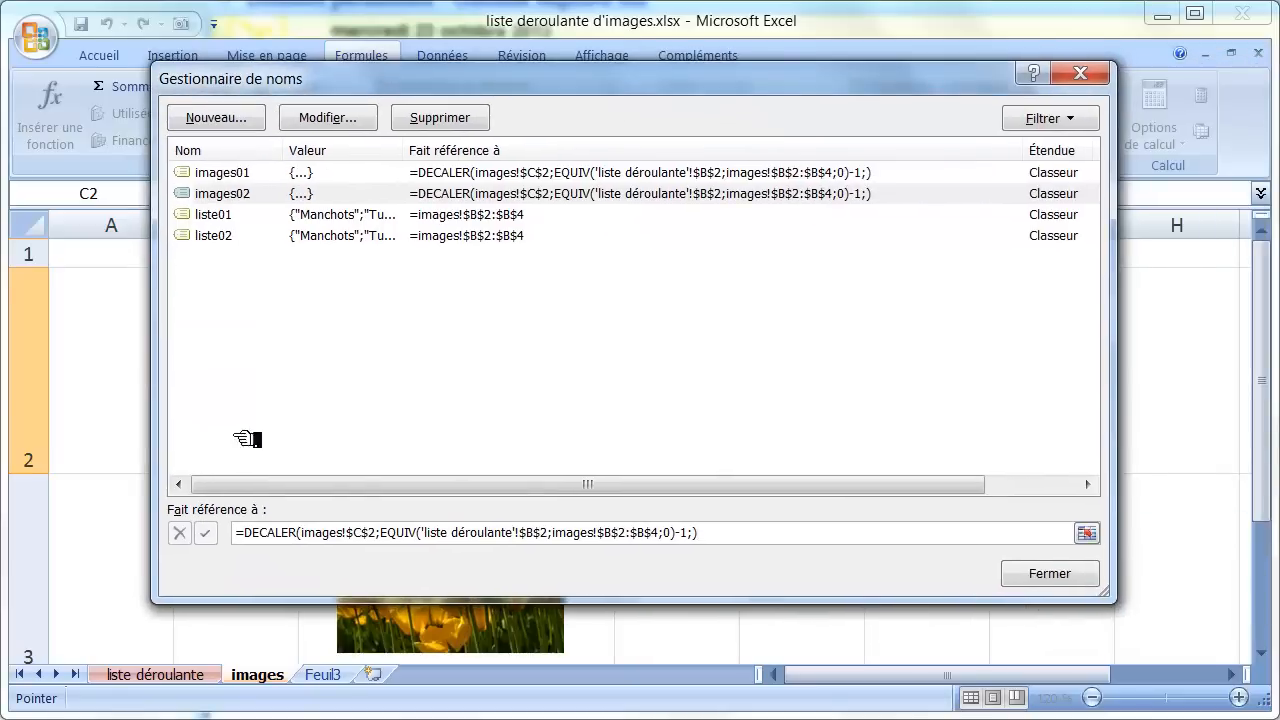
{"action": "left_click", "coordinate": [1065, 585]}
- On the liste déroulante sheet, capture empty cell D5 with the Camera tool and place the linked picture at cell D2
{"action": "left_click", "coordinate": [176, 684]}
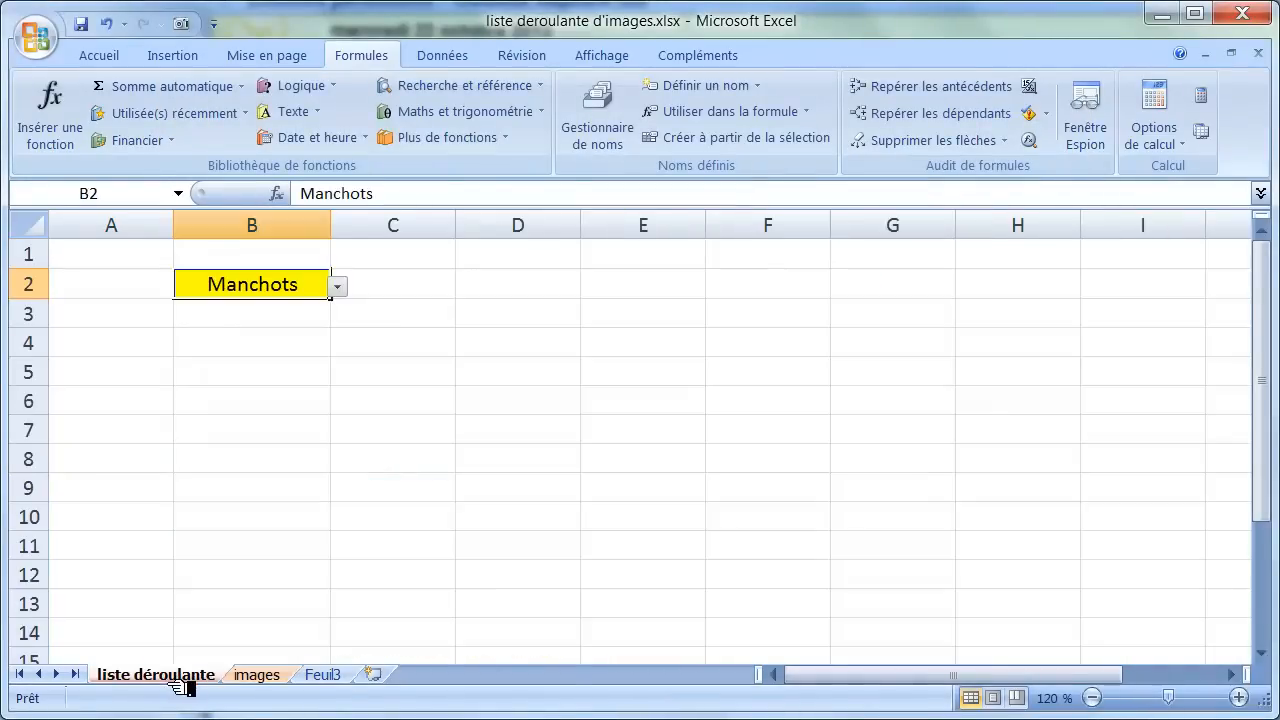
{"action": "left_click", "coordinate": [506, 376]}
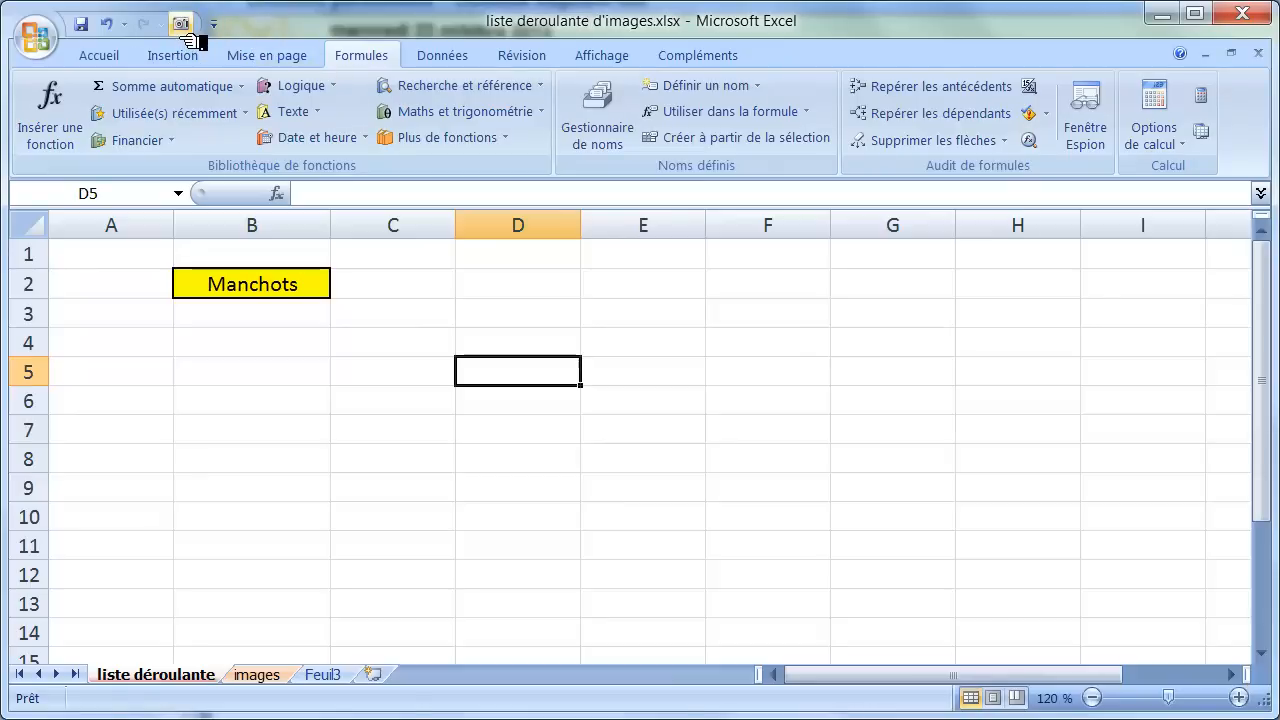
{"action": "left_click", "coordinate": [183, 26]}
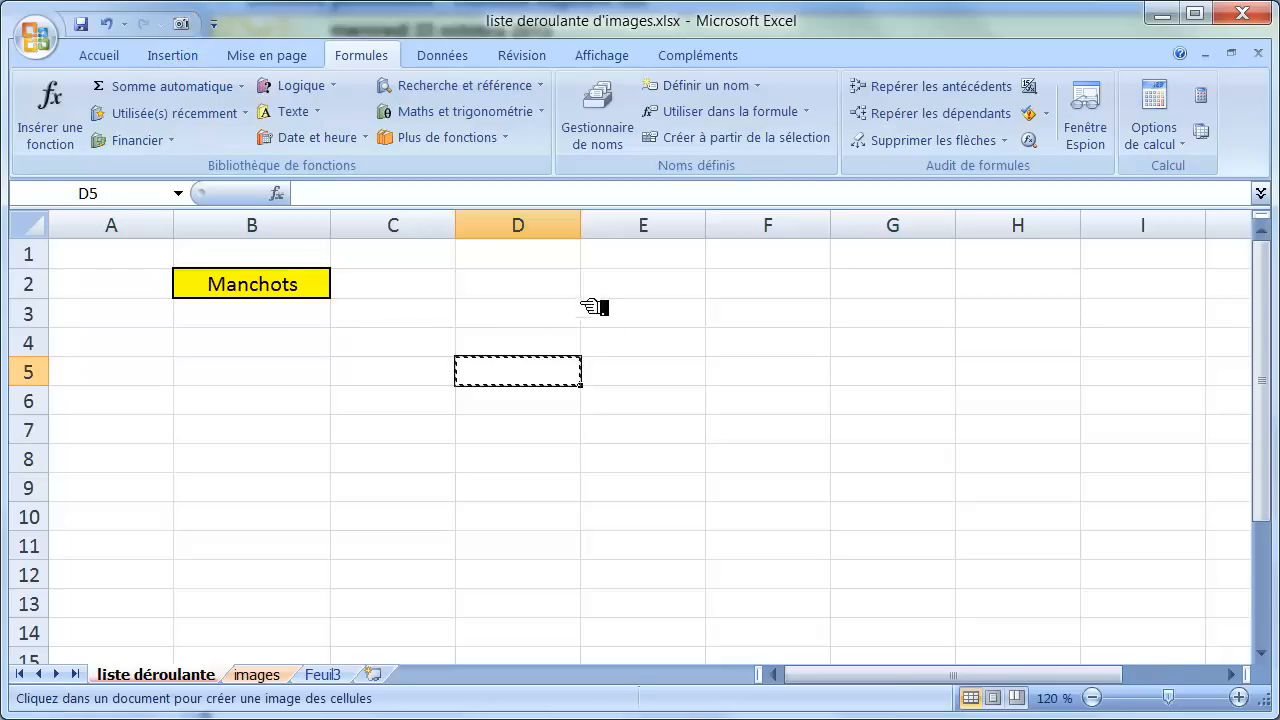
{"action": "left_click_drag", "start_coordinate": [457, 276], "coordinate": [680, 384]}
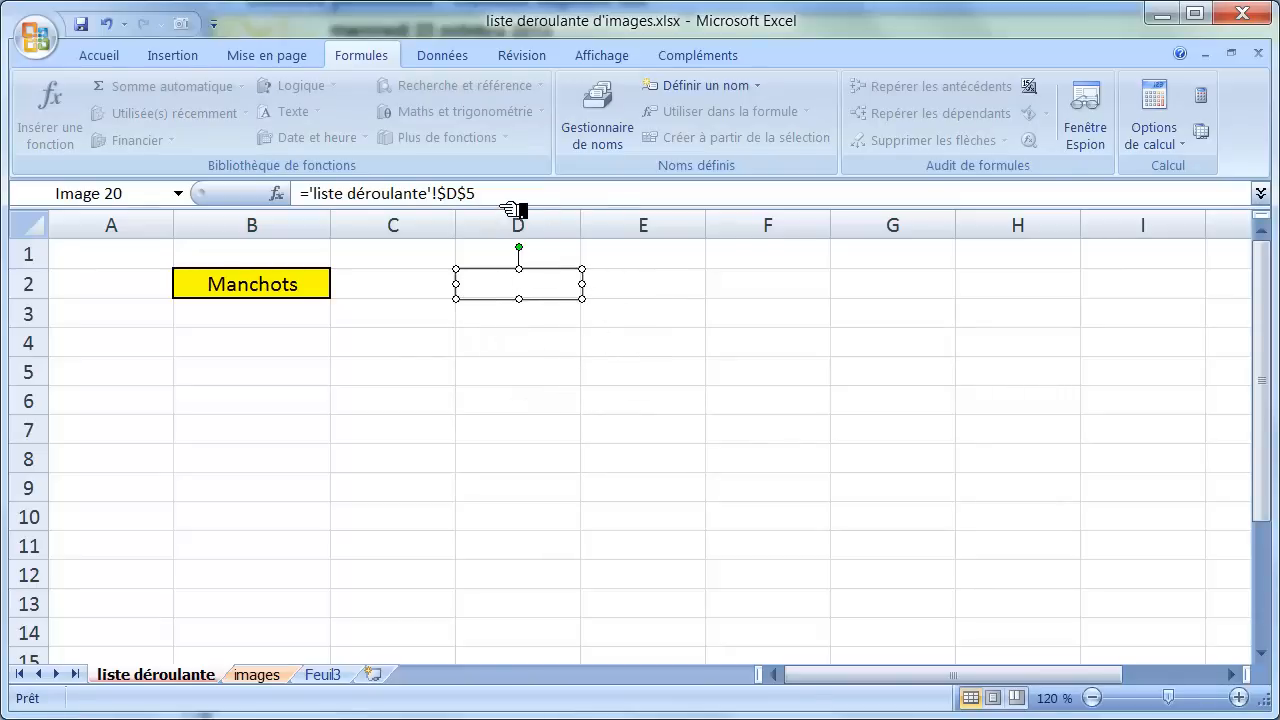
- Replace the linked picture's cell reference with the formula =images02 and deselect the picture
{"action": "left_click_drag", "start_coordinate": [510, 209], "coordinate": [249, 251]}
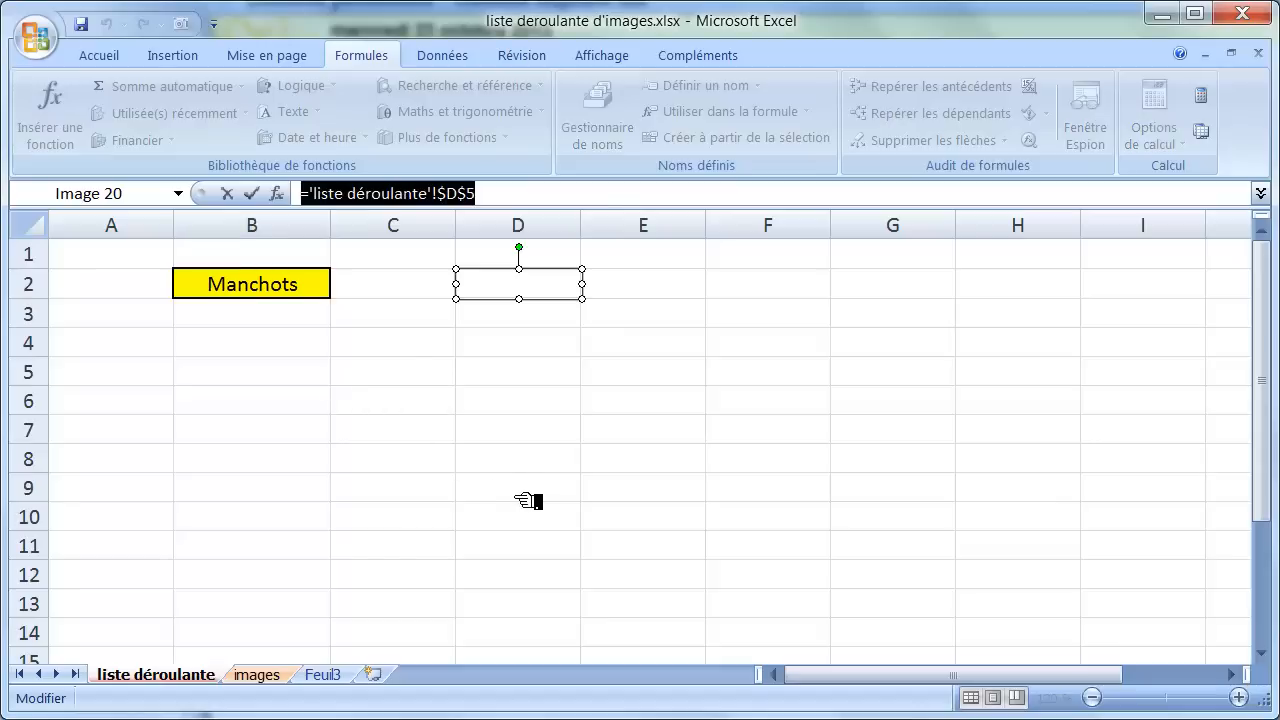
{"action": "type", "text": "="}
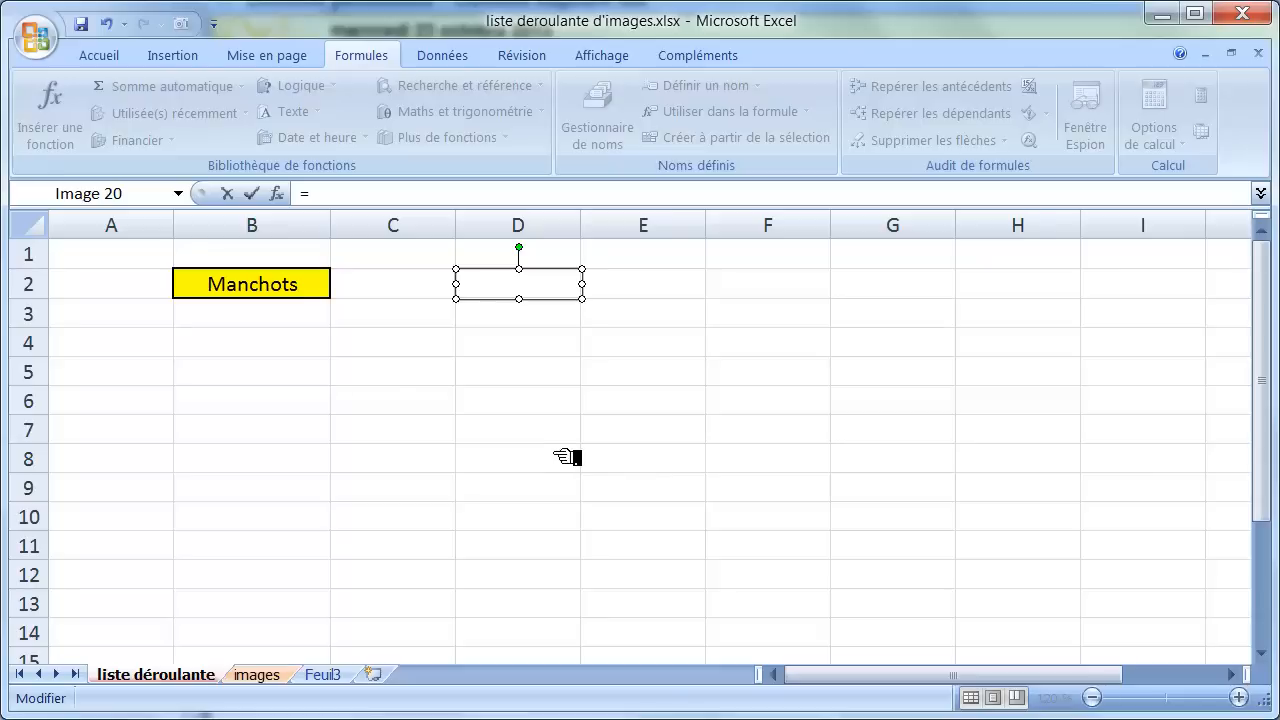
{"action": "type", "text": "im"}
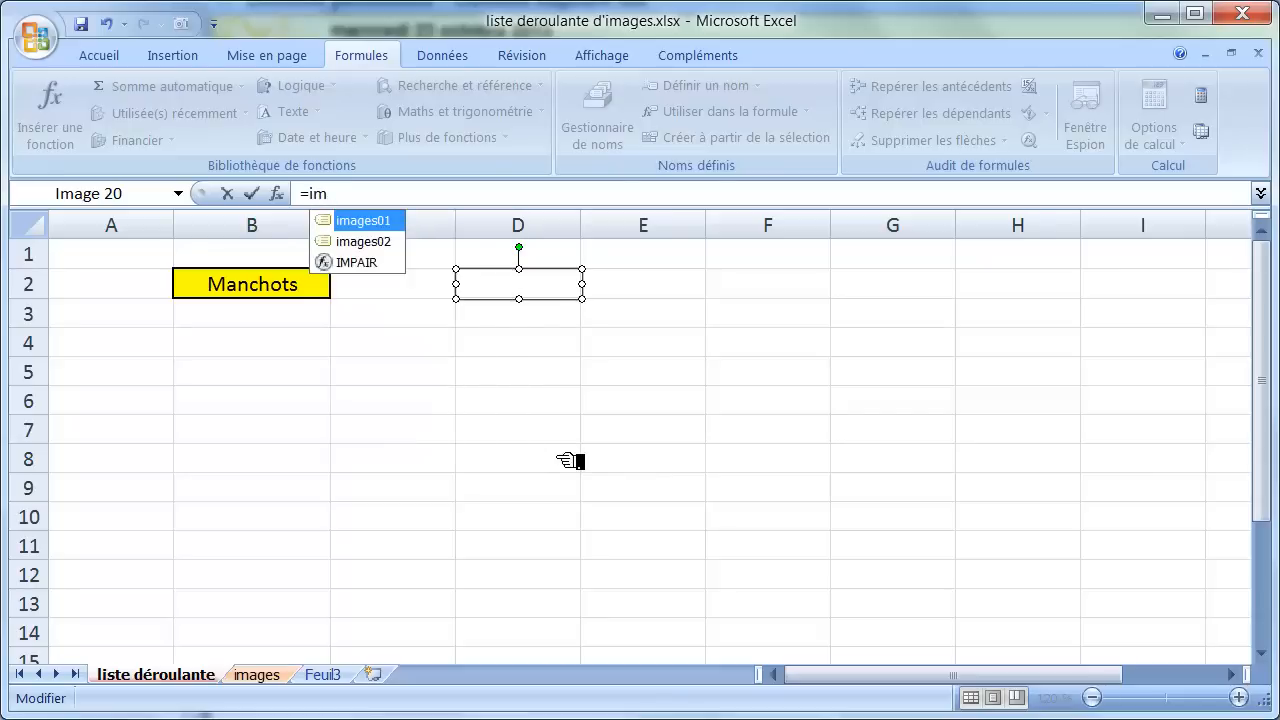
{"action": "key", "text": "Down"}
{"action": "key", "text": "Tab"}
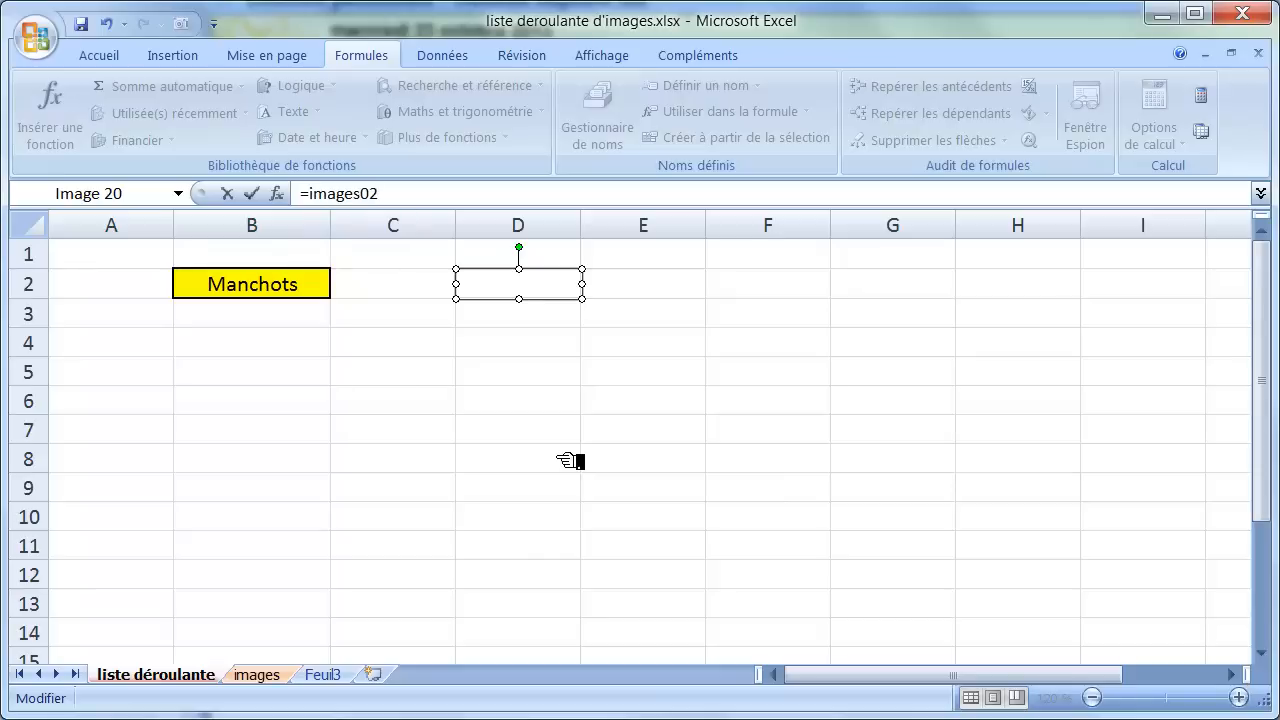
{"action": "key", "text": "Return"}
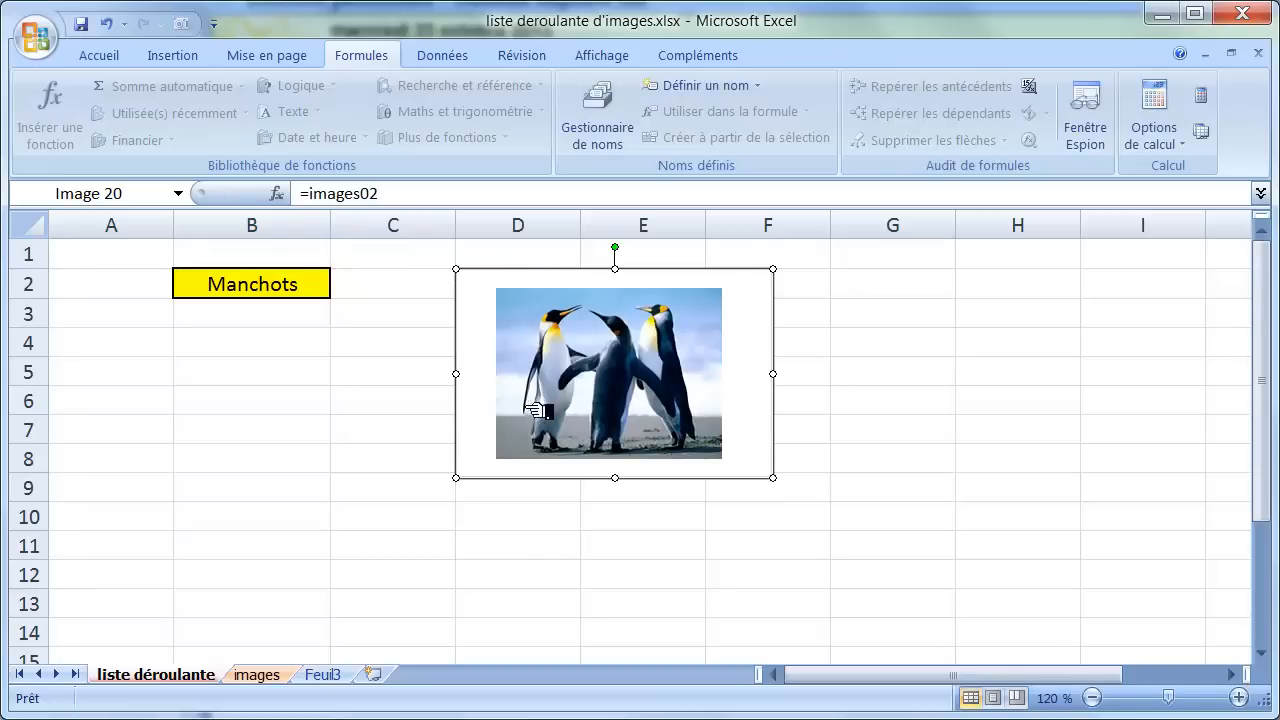
{"action": "left_click", "coordinate": [396, 414]}
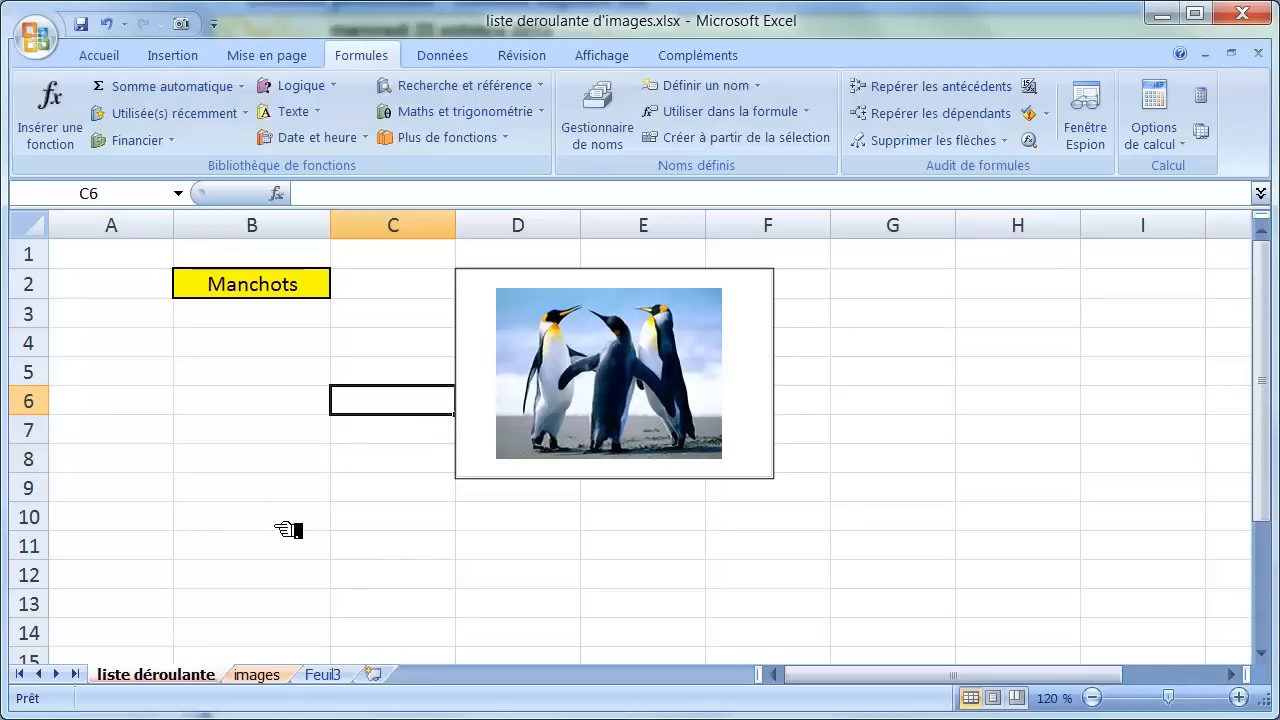
- View the source pictures on the images sheet, and choose Tulipes in cell B2's drop-down list on the liste déroulante sheet
{"action": "left_click", "coordinate": [260, 676]}
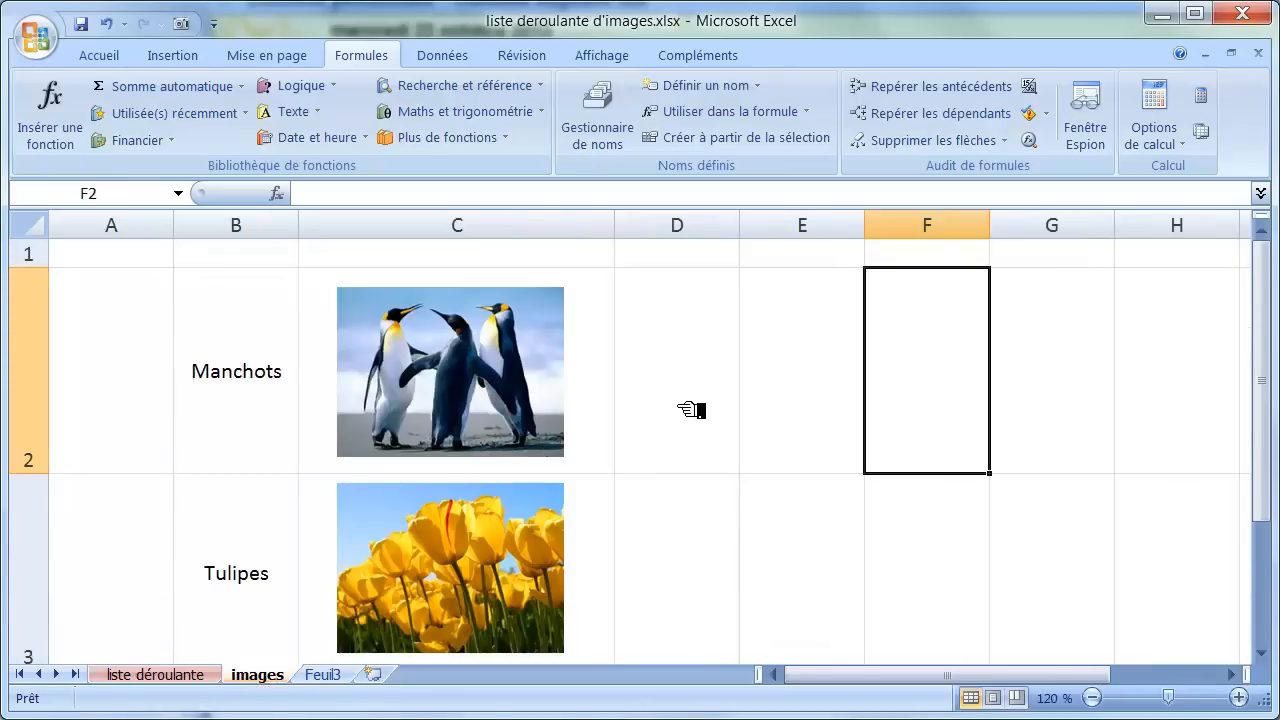
{"action": "left_click", "coordinate": [188, 676]}
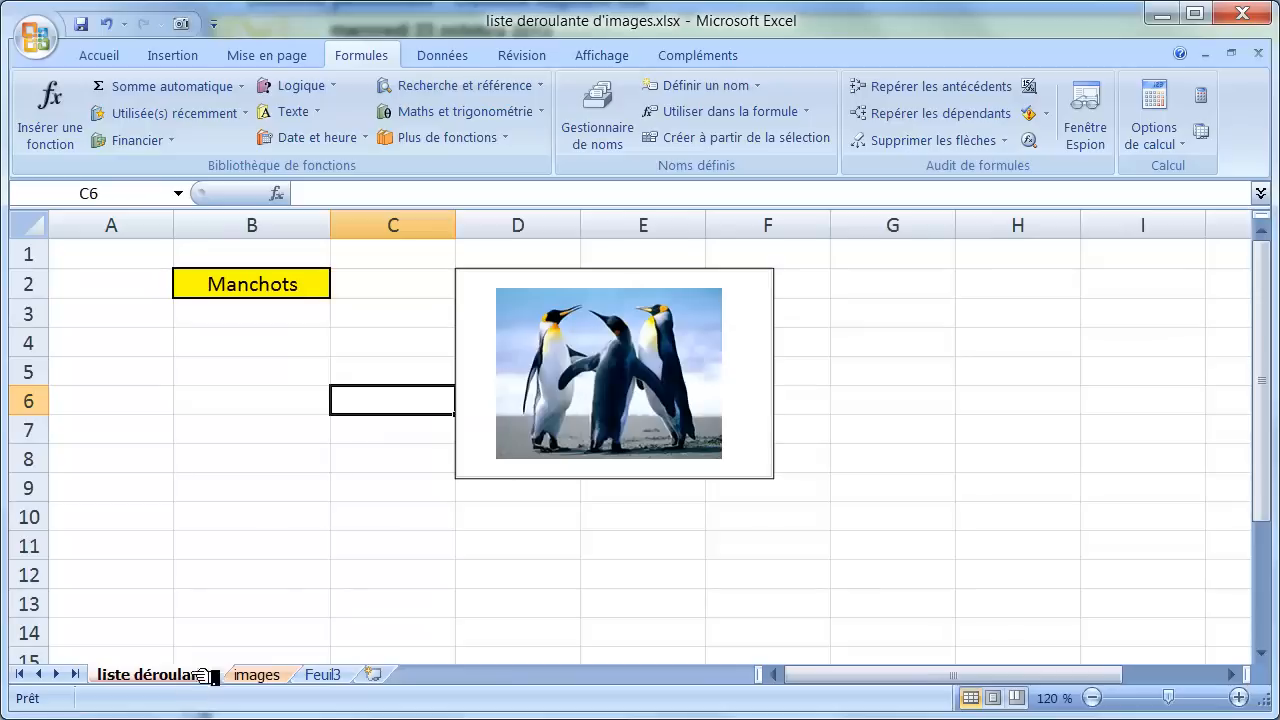
{"action": "left_click", "coordinate": [274, 290]}
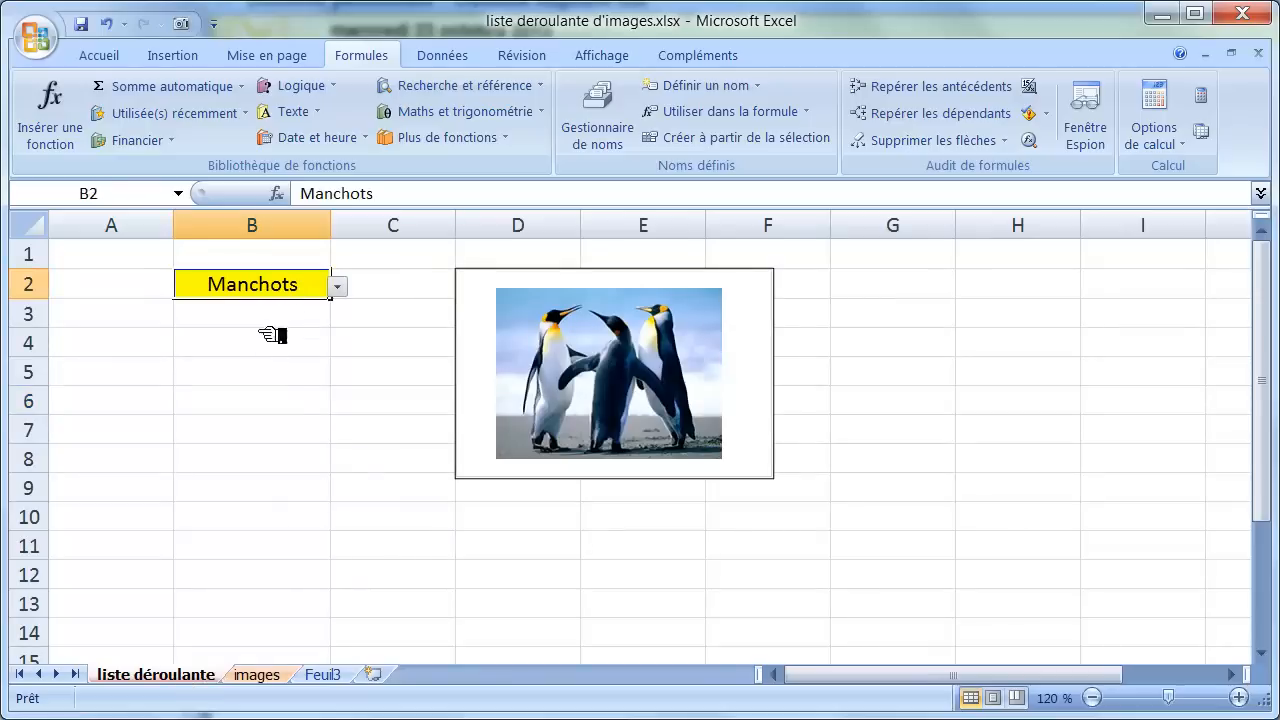
{"action": "left_click", "coordinate": [338, 287]}
{"action": "left_click", "coordinate": [310, 328]}
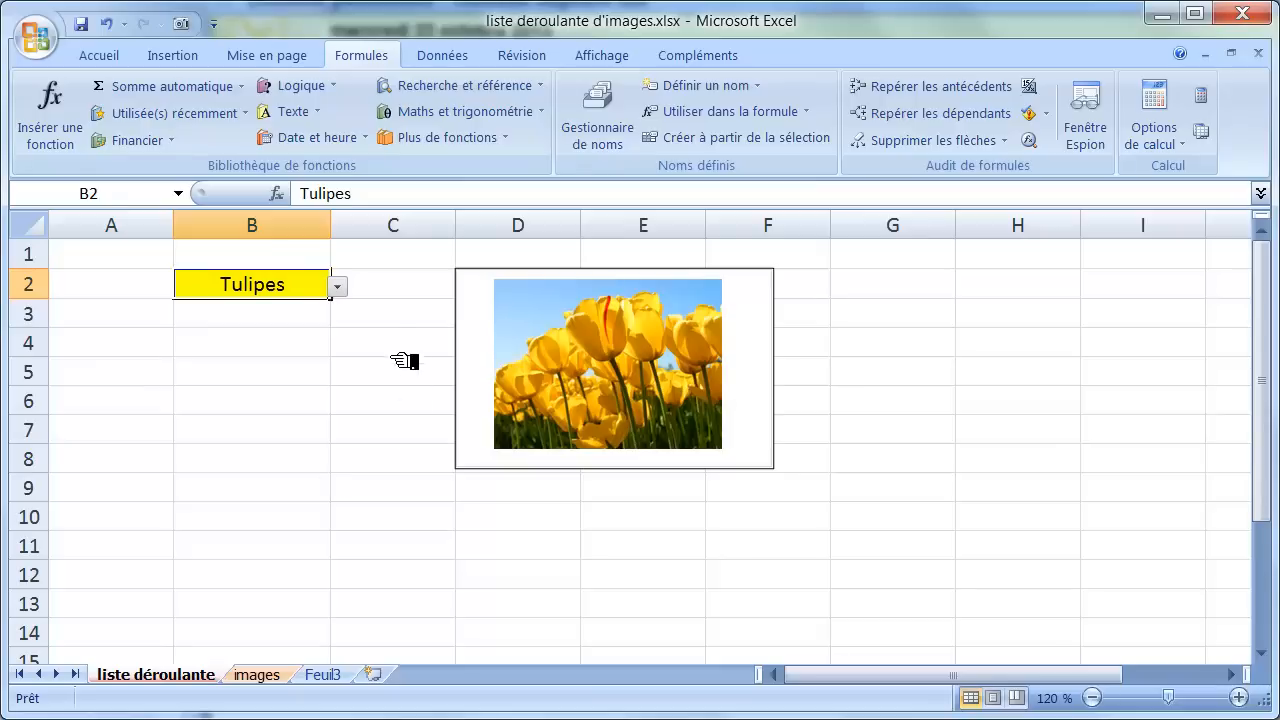
{"action": "left_click", "coordinate": [370, 318]}
- Choose Phare in the drop-down list of cell B2 to test the linked picture
{"action": "left_click", "coordinate": [322, 294]}
{"action": "left_click", "coordinate": [338, 287]}
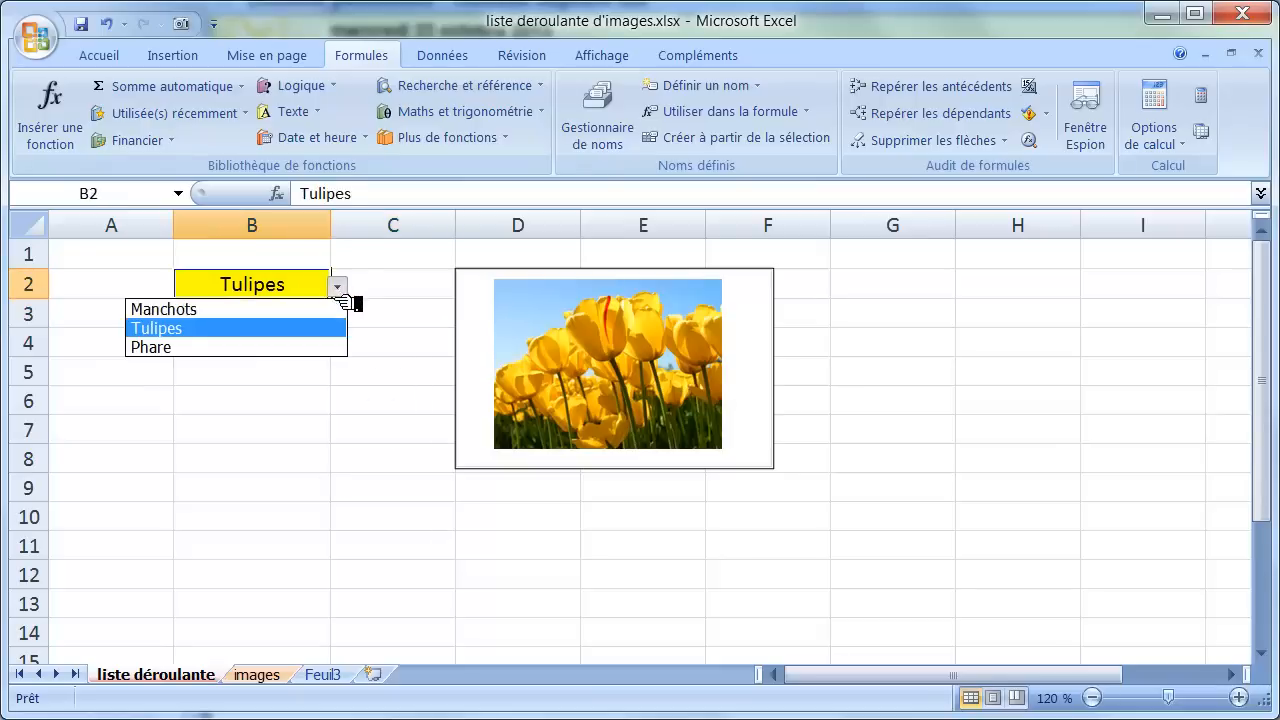
{"action": "left_click", "coordinate": [316, 346]}
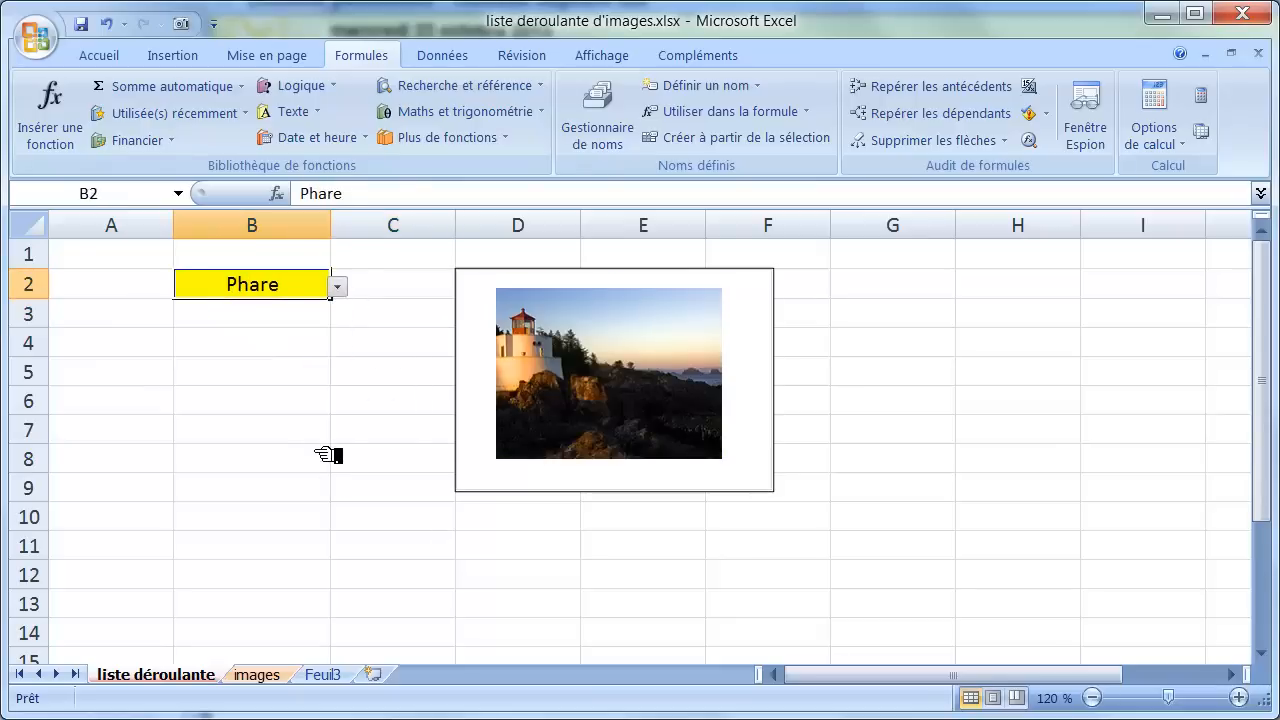
{"action": "left_click", "coordinate": [252, 410]}
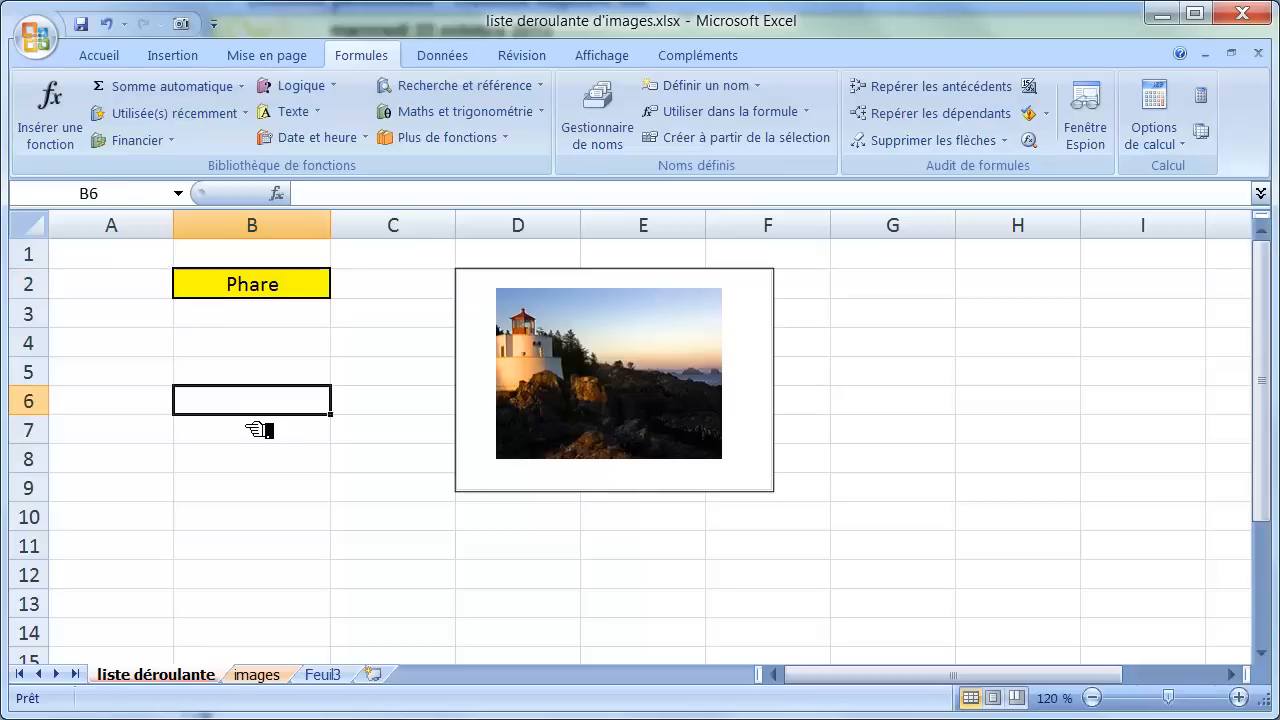
- Set the drop-down list of cell B2 back to Manchots
{"action": "left_click", "coordinate": [290, 297]}
{"action": "left_click", "coordinate": [338, 287]}
{"action": "left_click", "coordinate": [325, 308]}
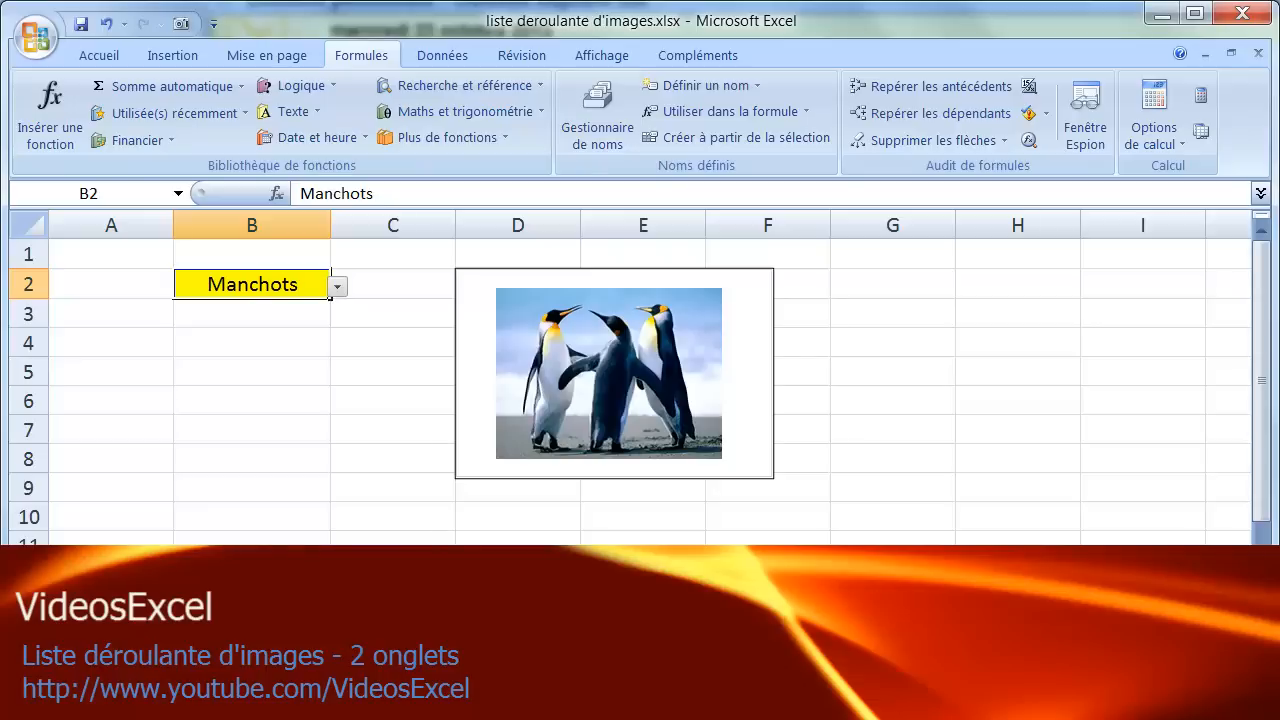
- Compare the source pictures on the images sheet with the linked picture on the liste déroulante sheet
{"action": "key", "text": "ctrl+Page_Down"}
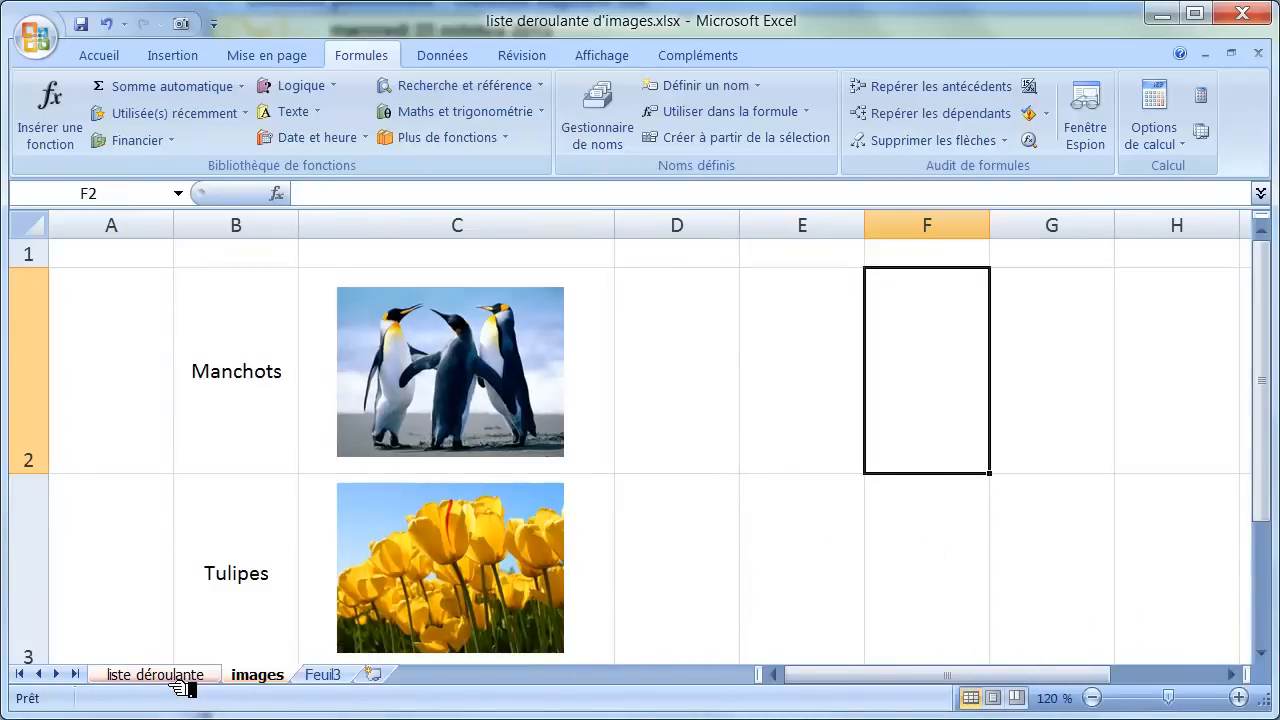
{"action": "left_click", "coordinate": [155, 675]}
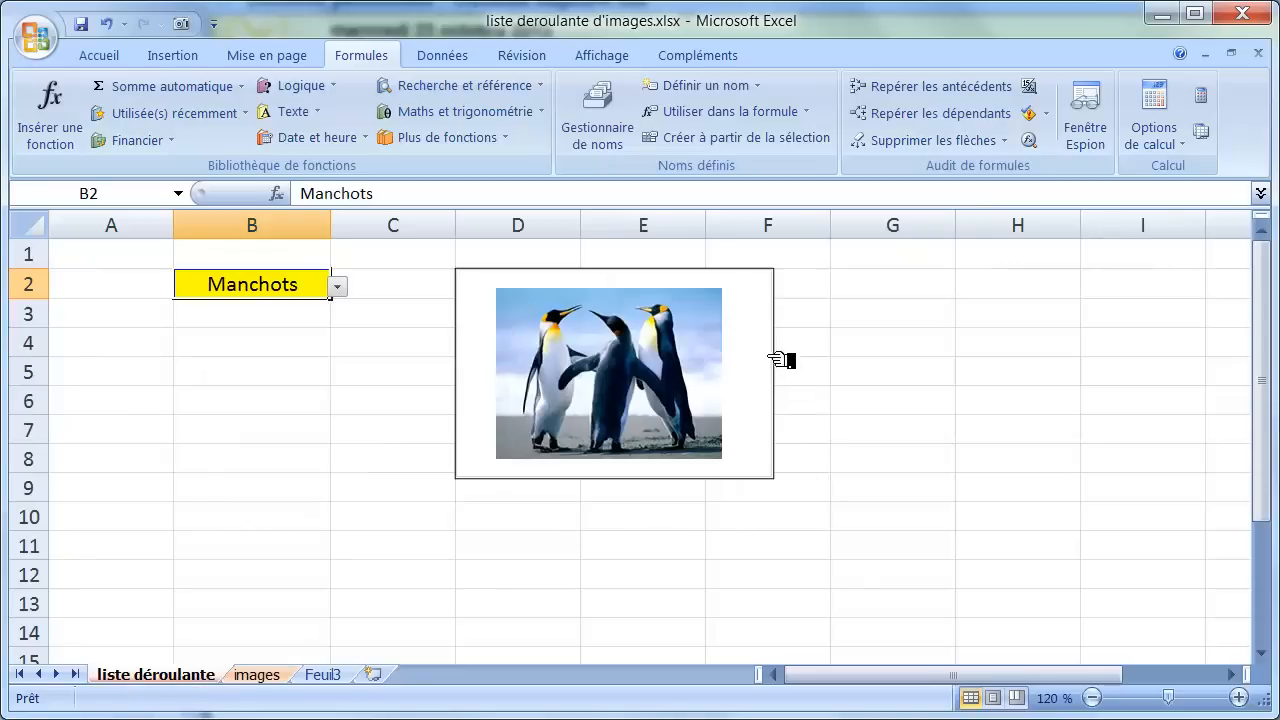
{"action": "left_click", "coordinate": [272, 675]}
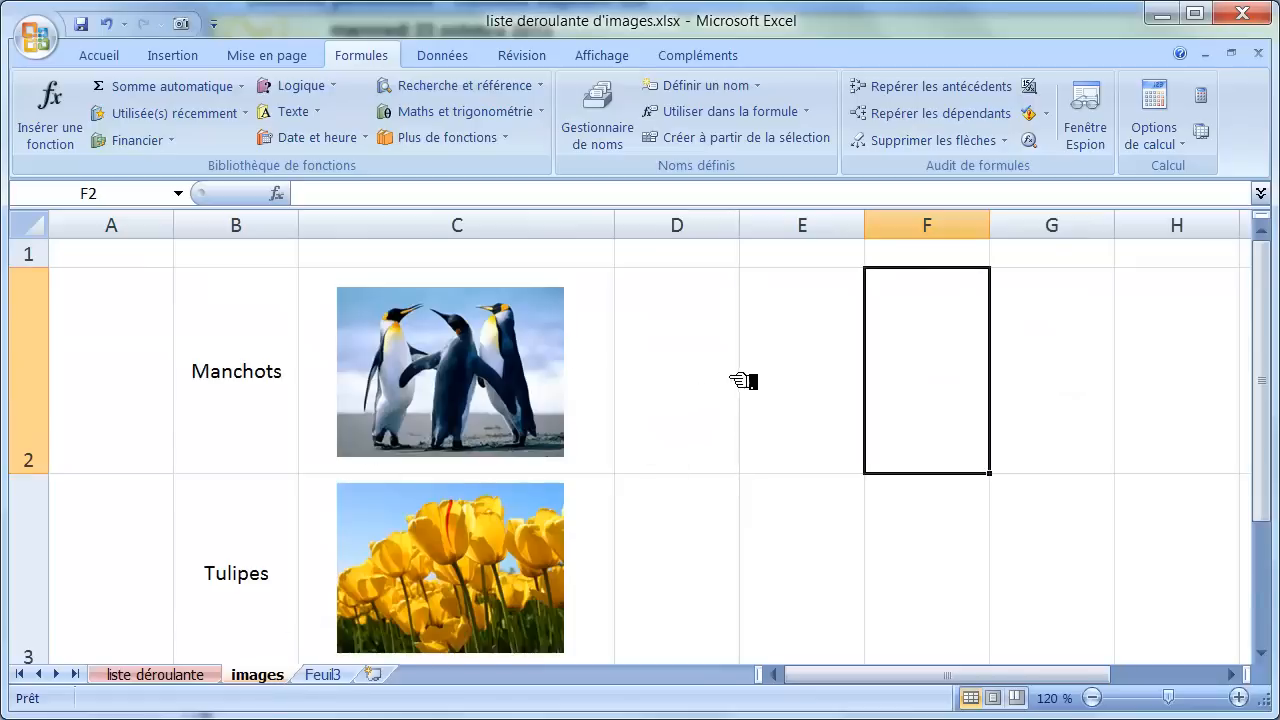
{"action": "left_click", "coordinate": [190, 683]}
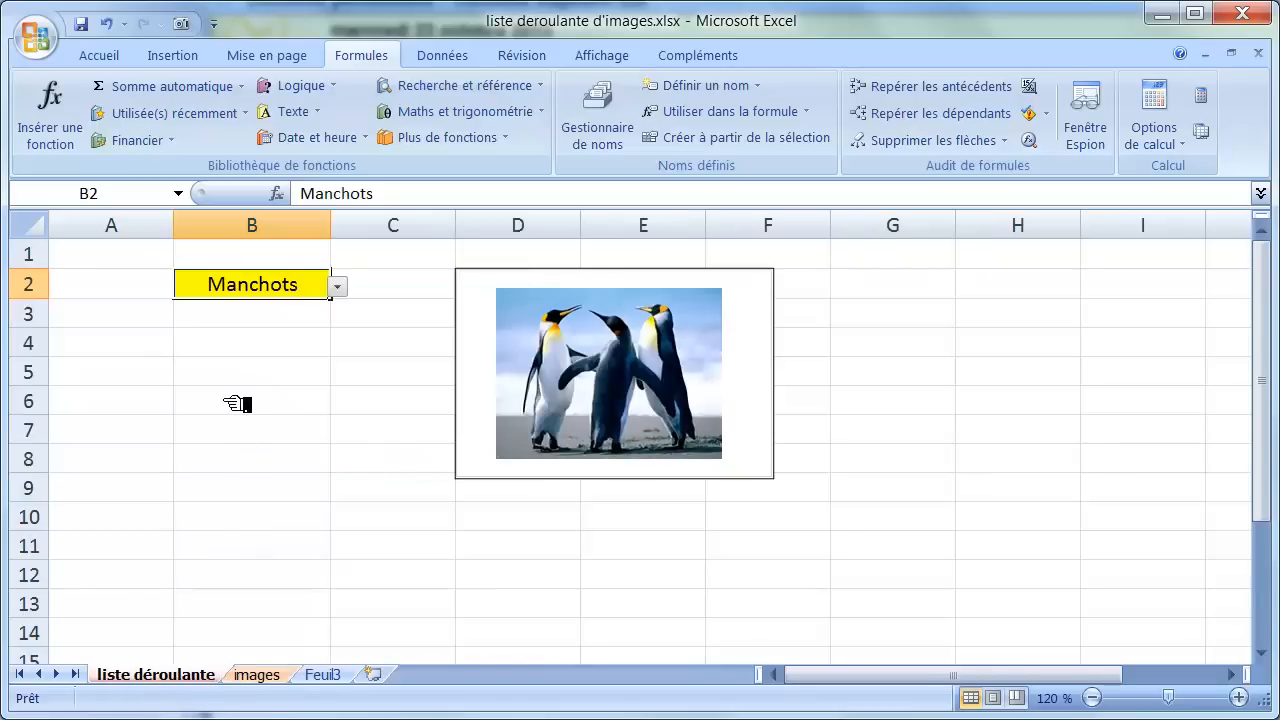
{"action": "left_click", "coordinate": [243, 382]}
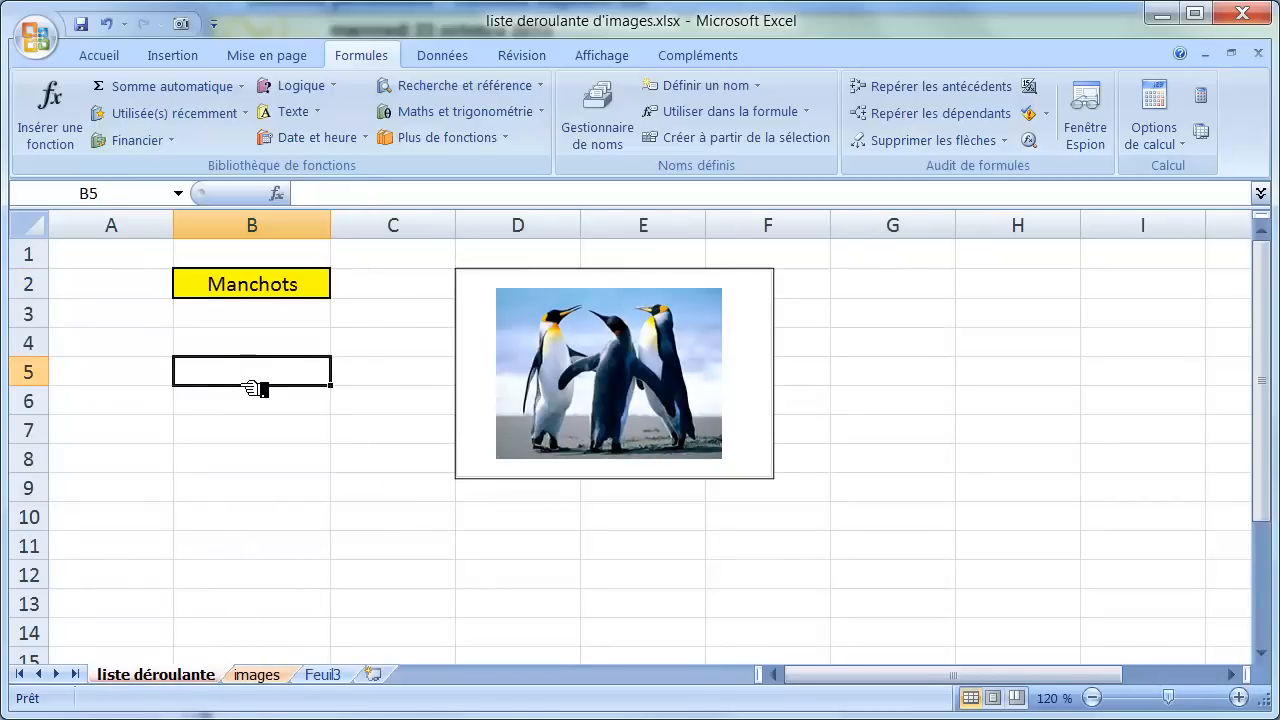